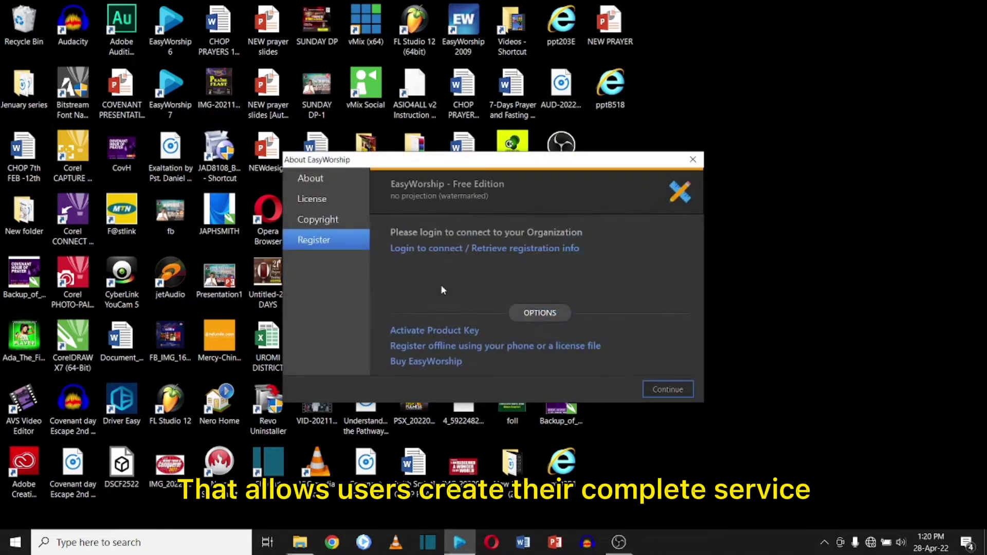
# Step: Continue past the registration window and open the song "A Robe Of White" for editing
pyautogui.click(657, 386)
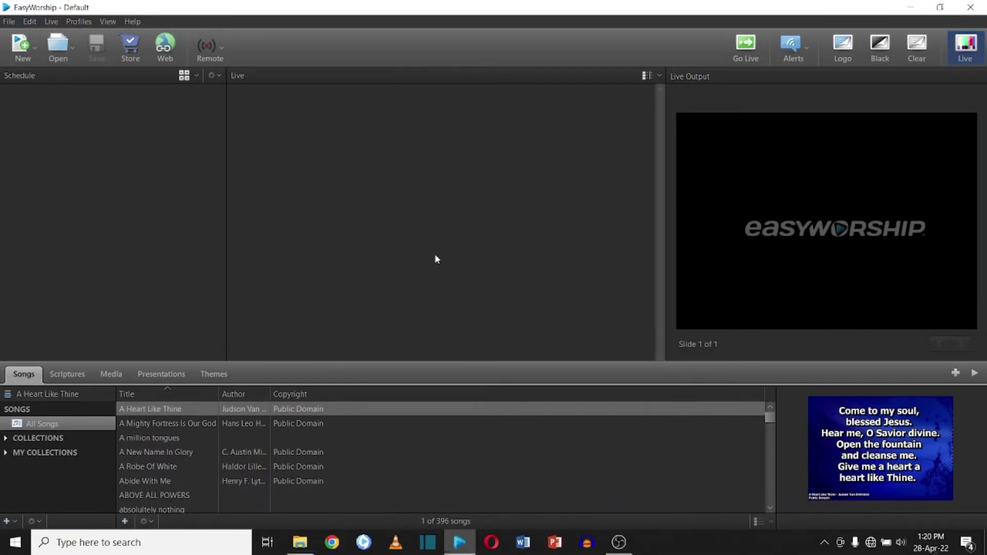
pyautogui.click(179, 455)
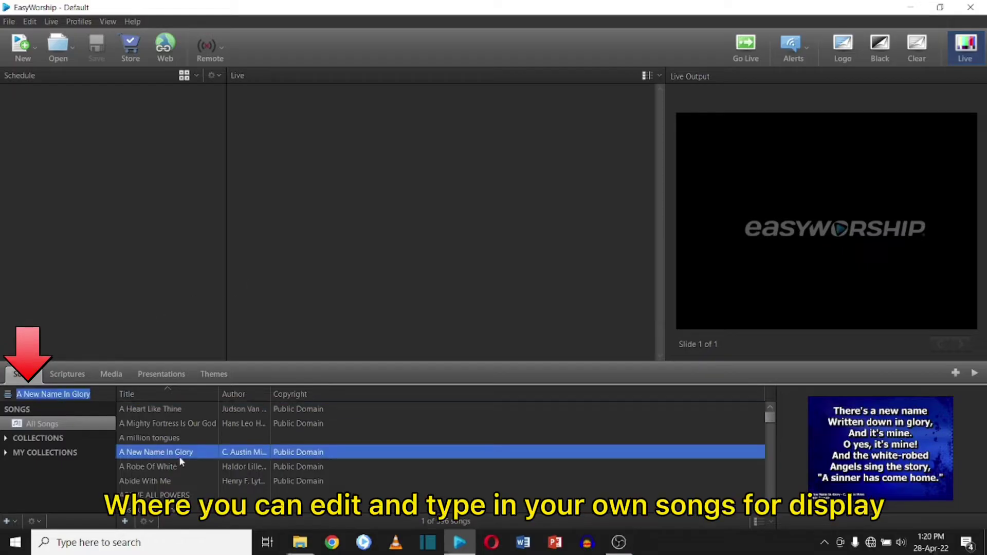
pyautogui.click(178, 466)
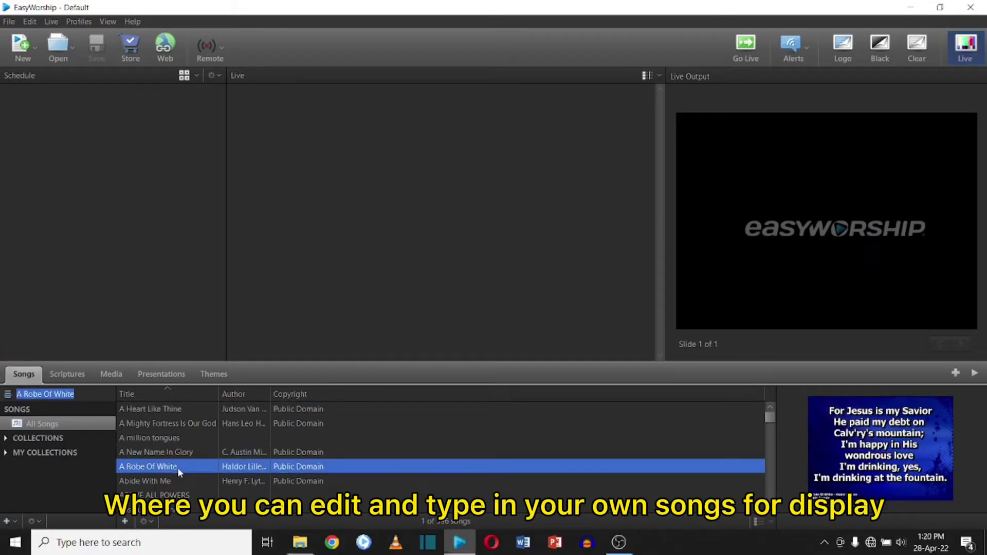
pyautogui.rightClick(146, 468)
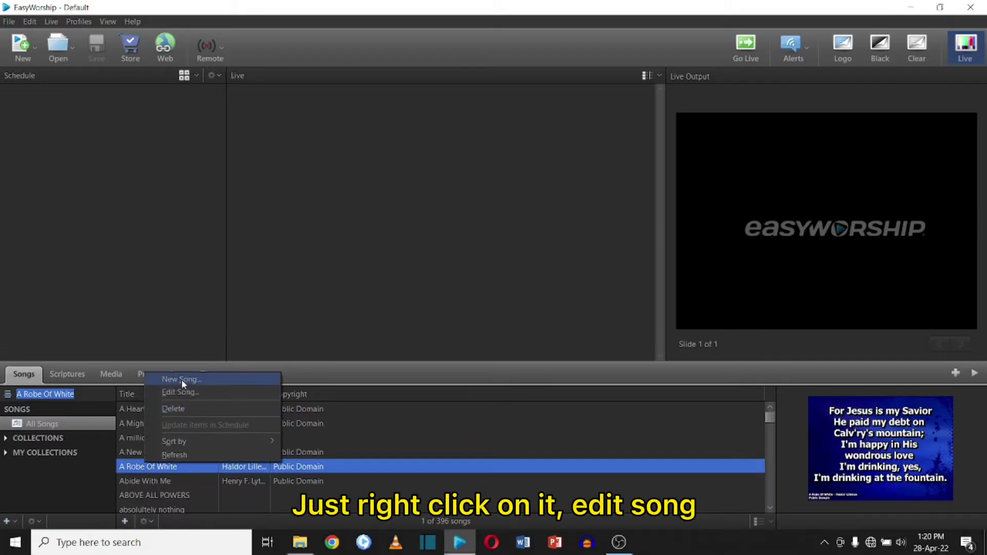
pyautogui.click(181, 392)
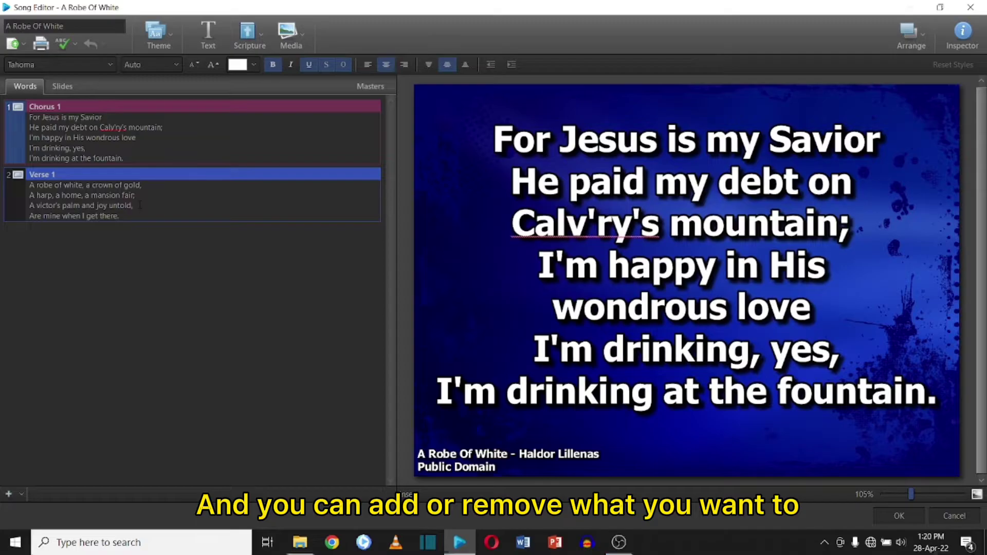
# Step: Try adding "dfd" at the end of Verse 1, erase it, and accept the song
pyautogui.click(130, 216)
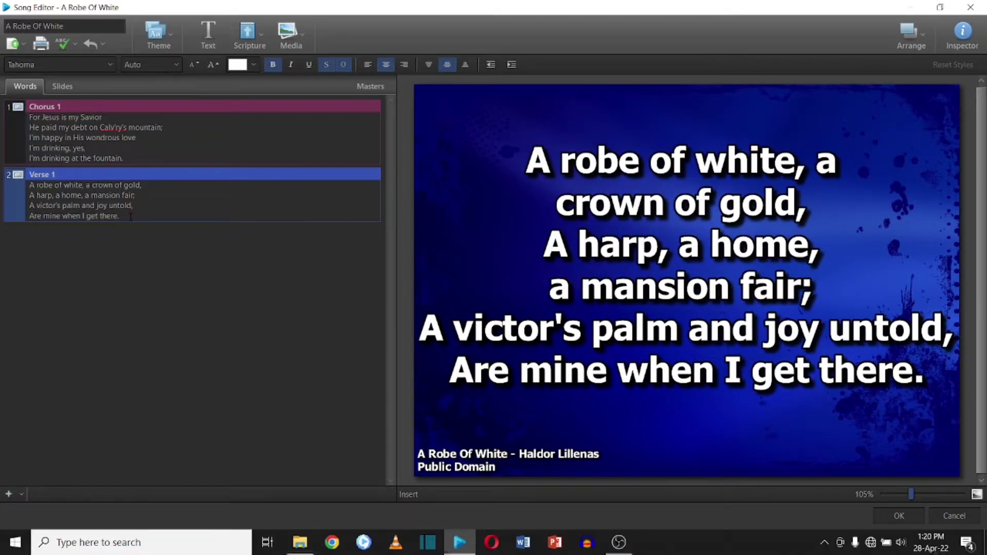
pyautogui.write('dfd')
pyautogui.press('BackSpace')
pyautogui.press('BackSpace')
pyautogui.press('BackSpace')
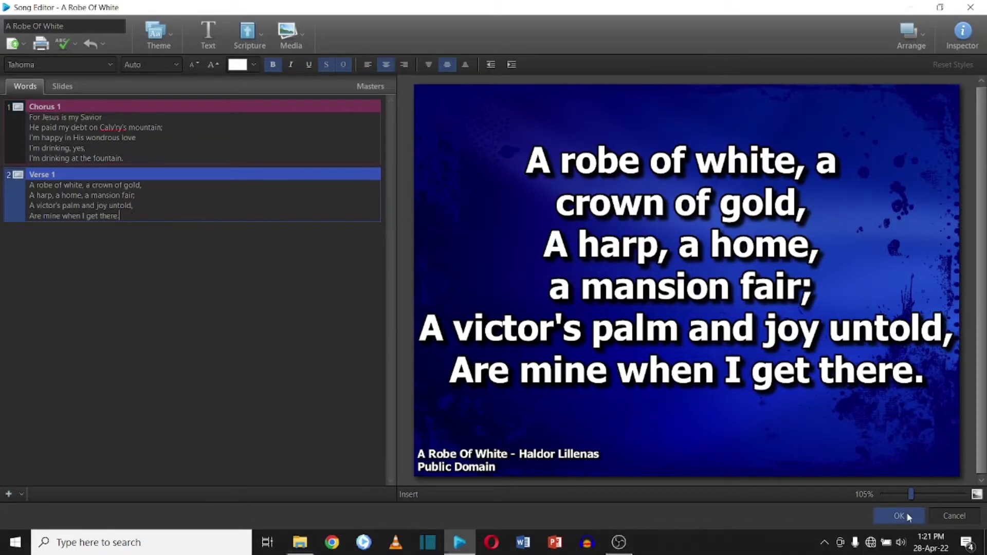
pyautogui.click(899, 516)
# Step: Create a new song titled "TO GOD BE THE GLORY" in the song library
pyautogui.rightClick(157, 469)
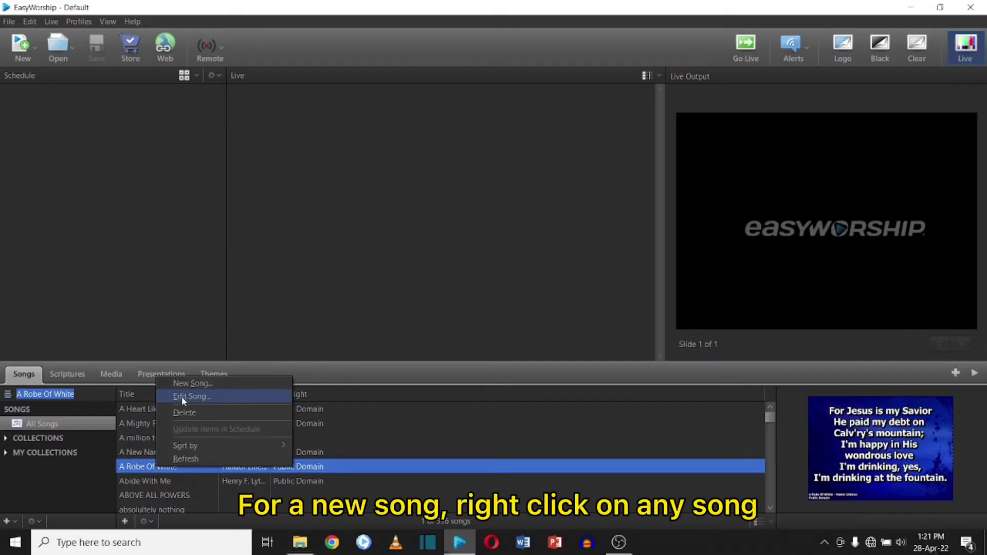
pyautogui.click(172, 383)
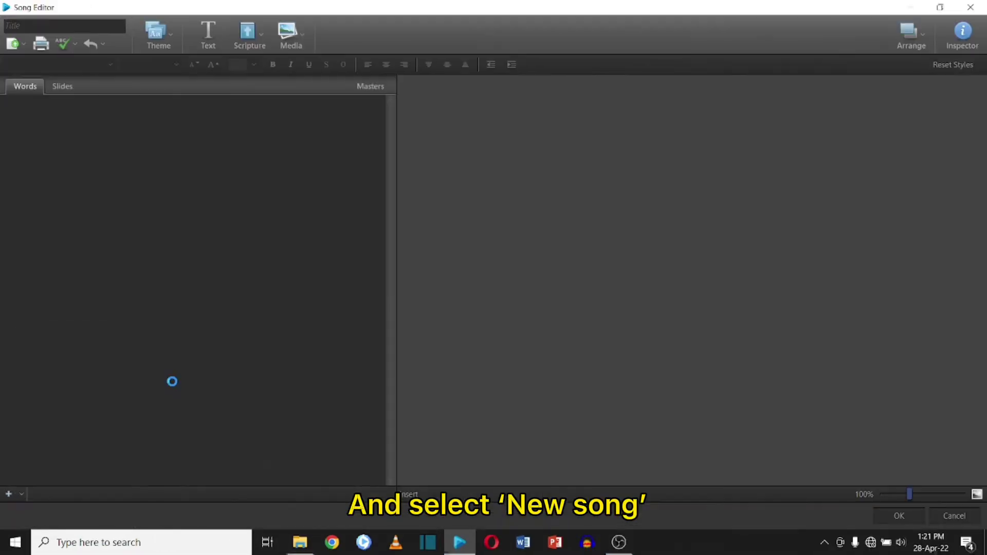
pyautogui.click(46, 24)
pyautogui.write('TO')
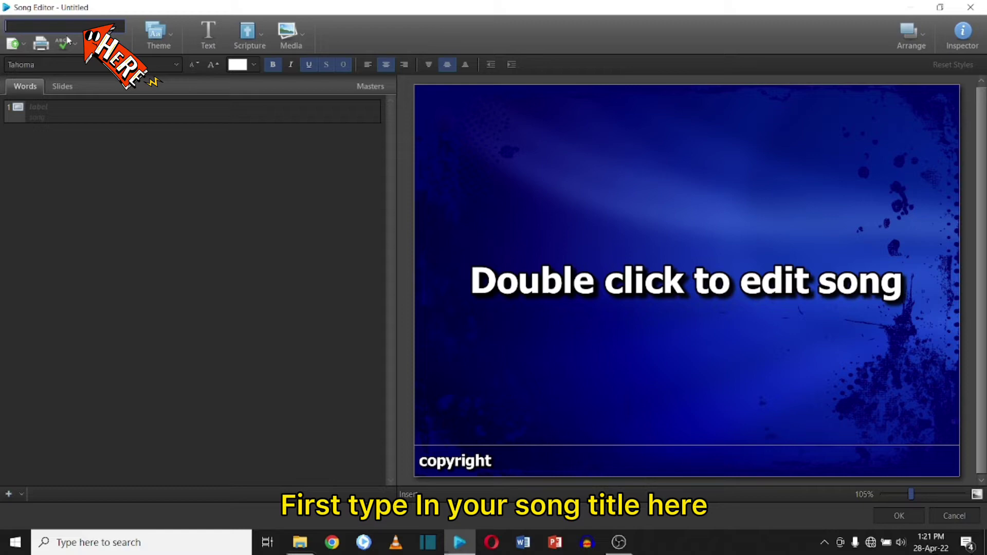
pyautogui.write(' GOD BE THE GLORY')
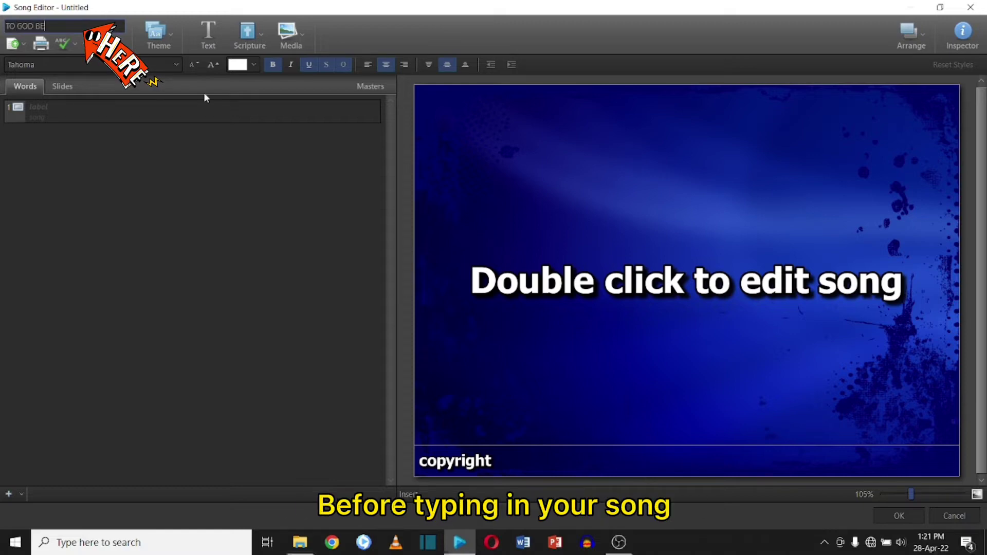
# Step: Enter first-slide lyrics: "TO GOD BE THE GLORY / GREAT THINGS HE HATH DONE / SO LOVED HE THE WORLD THAT HE GAVE US HIS SON"
pyautogui.click(160, 124)
pyautogui.write('T')
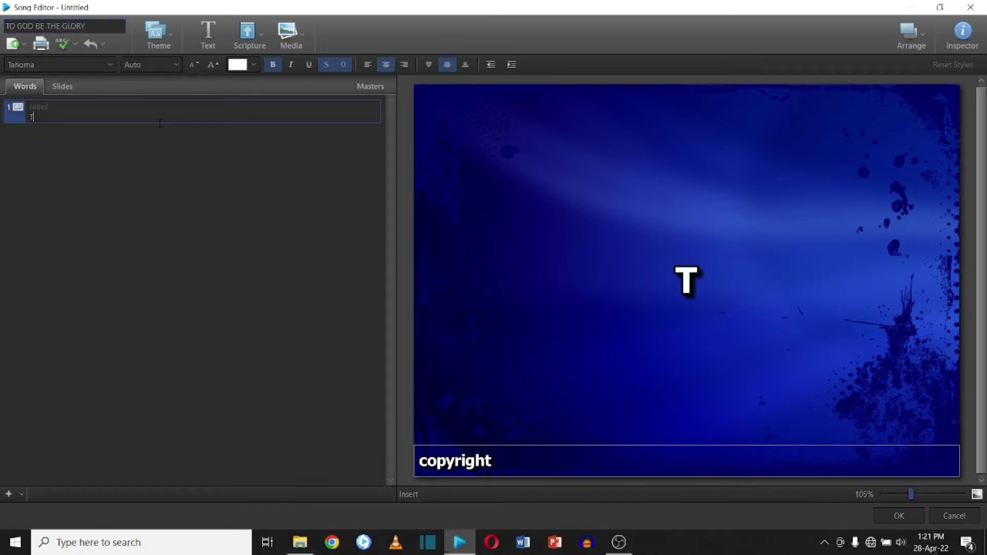
pyautogui.write('O GOD BE THE GLORY')
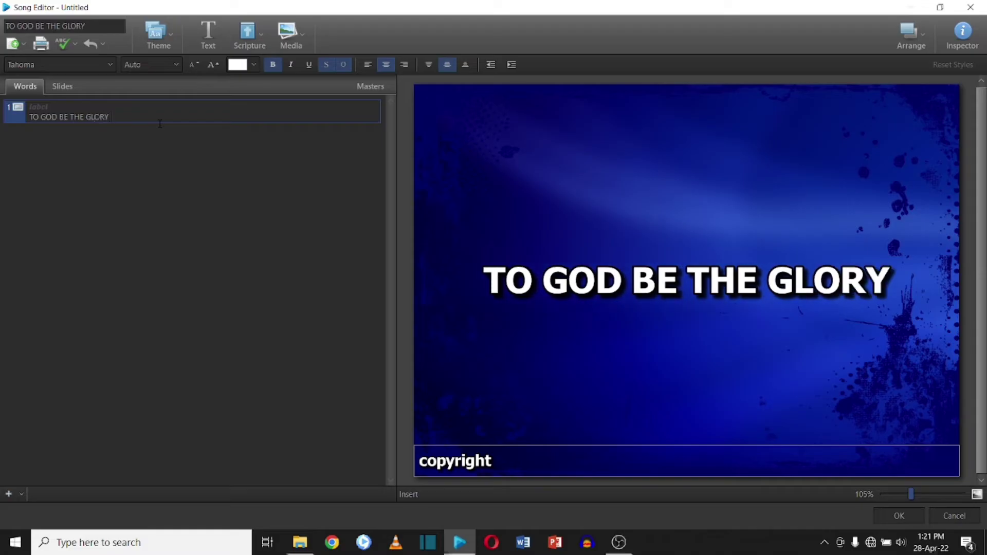
pyautogui.press('Return')
pyautogui.write('GREAT THINGS HE')
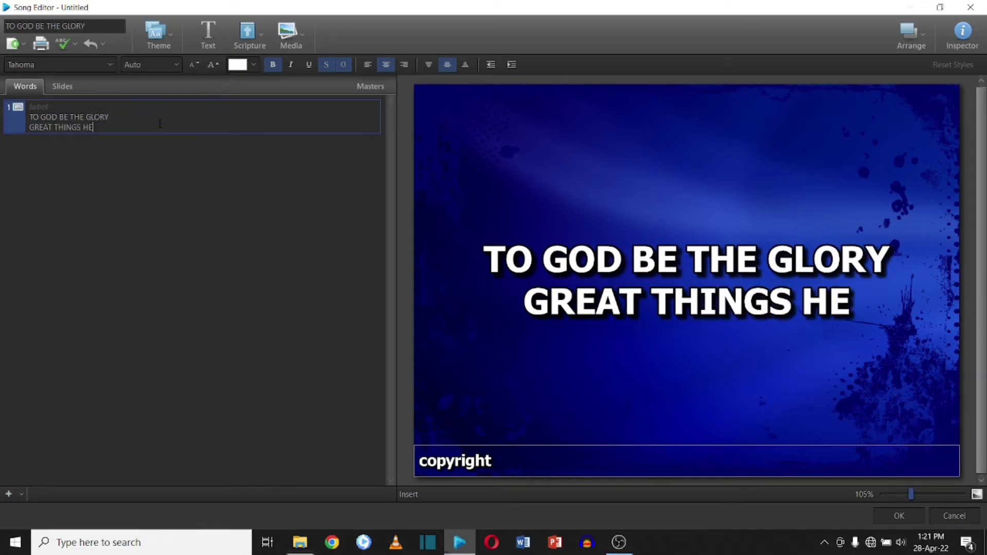
pyautogui.write(' HATH DONE')
pyautogui.press('Return')
pyautogui.write('SO LOVED HE THE WORLD THAT HE')
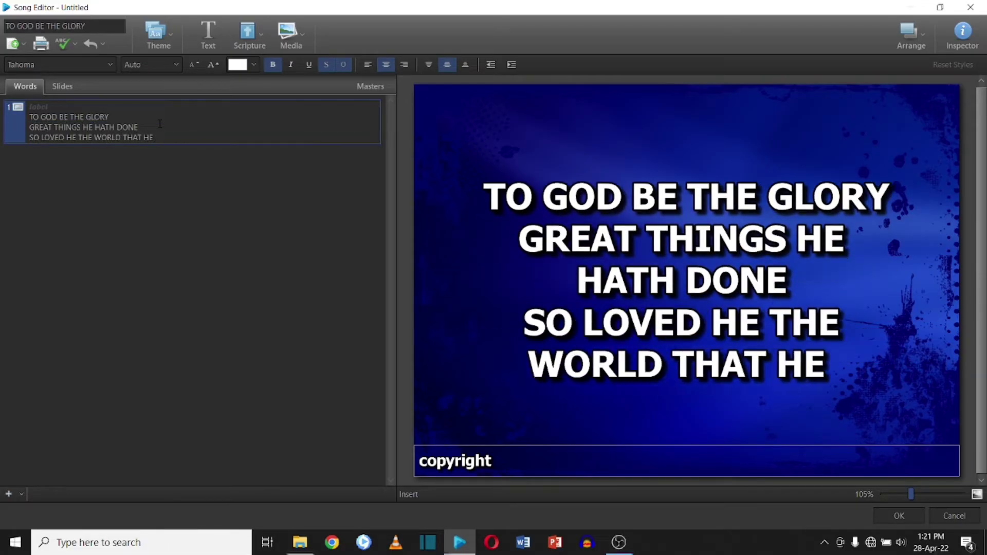
pyautogui.write(' GAVE US HIS SON')
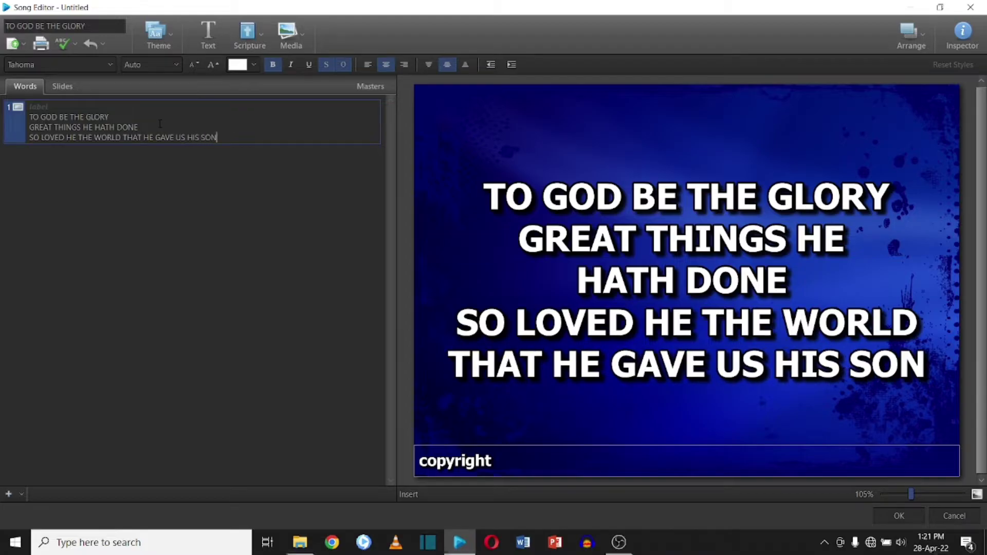
# Step: Add a second slide reading "WHO YIELDED HIS LIFE AN ATONEMENT FOR SIN / AND OPENED THE LIFE GATE THAT ALL MAY GO IN"
pyautogui.press('Return')
pyautogui.press('Return')
pyautogui.write('WHO YIELDED HIS LF')
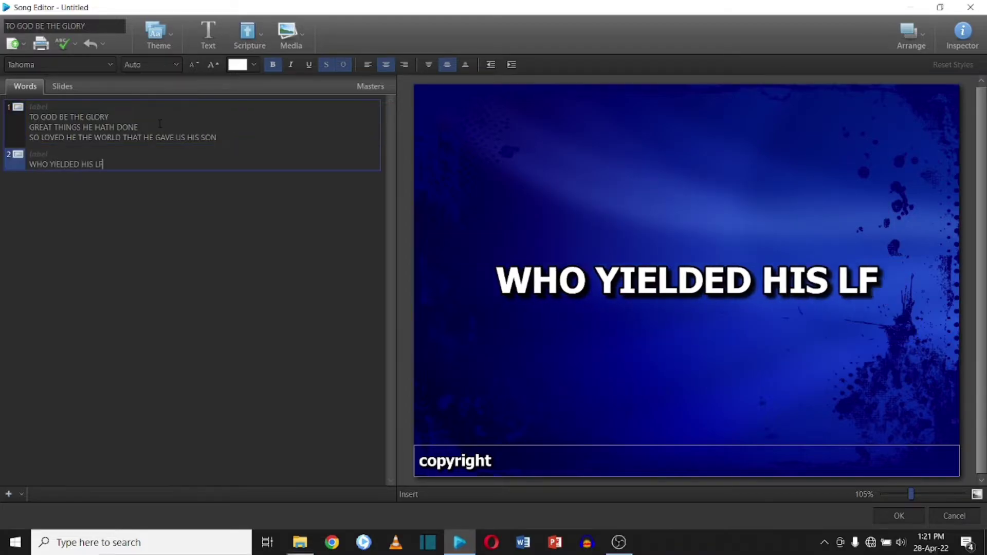
pyautogui.press('BackSpace')
pyautogui.write('IFE AN ATONEMENT FOR SIN')
pyautogui.press('Return')
pyautogui.write('AND OPENED THE LIFE GATE THAT ALL MAY GO')
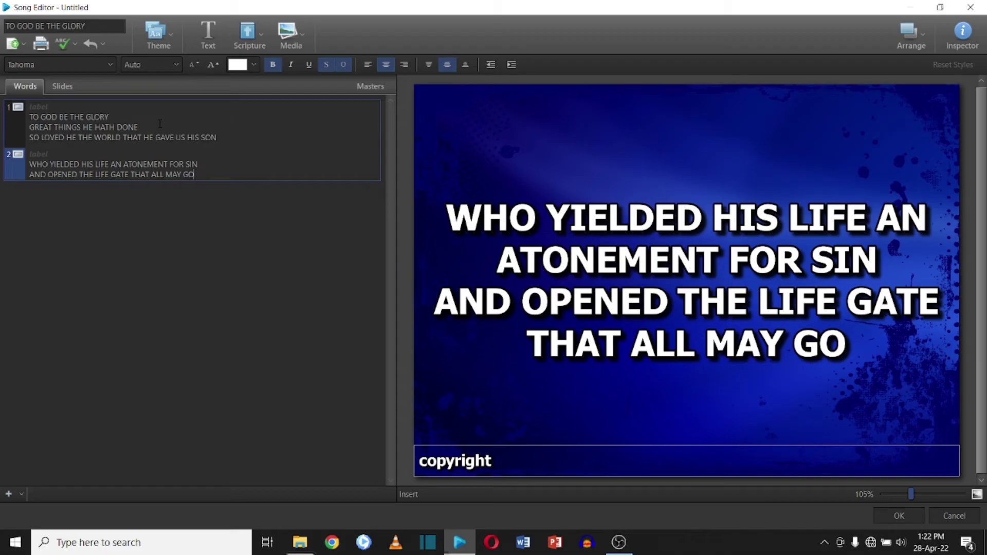
pyautogui.write(' IN')
# Step: Retitle the song "TO GOD BE THE GLORY 2" and color all of the first slide's lyrics yellow
pyautogui.click(97, 26)
pyautogui.write('2')
pyautogui.moveTo(219, 138); pyautogui.dragTo(91, 117)
pyautogui.click(253, 64)
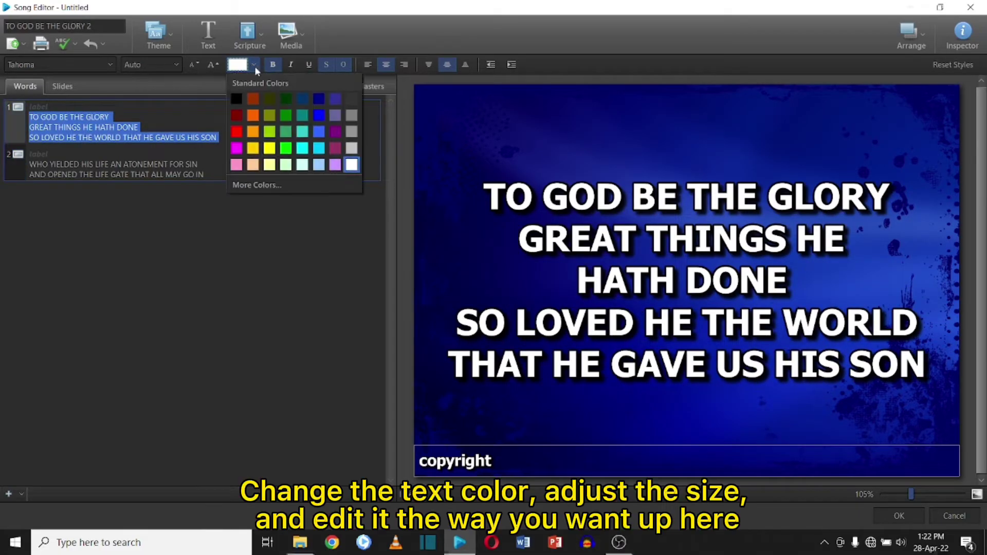
pyautogui.click(270, 148)
# Step: Set the font size of all the first slide's lyrics to 35
pyautogui.click(221, 138)
pyautogui.moveTo(219, 138); pyautogui.dragTo(29, 117)
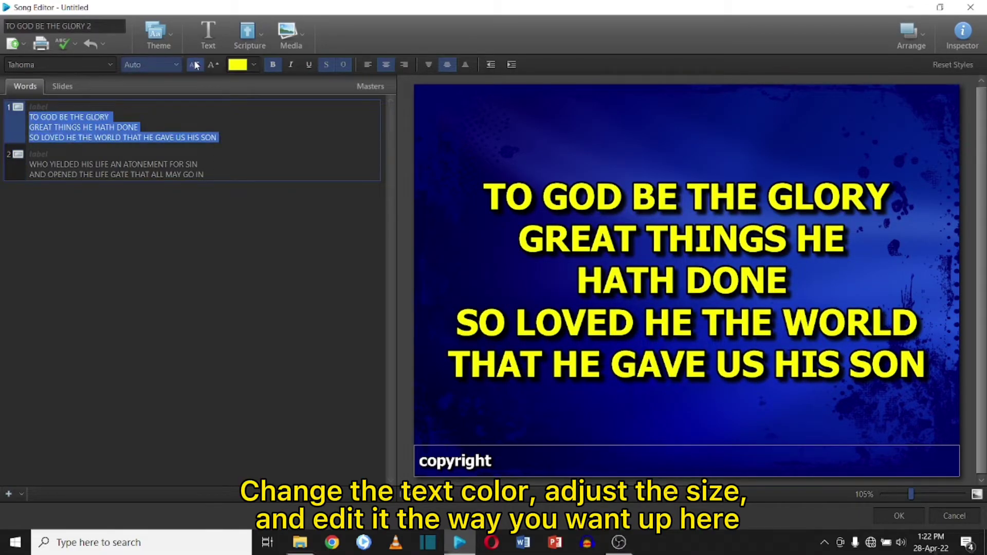
pyautogui.click(194, 65)
pyautogui.click(213, 65)
pyautogui.click(213, 65)
pyautogui.click(154, 65)
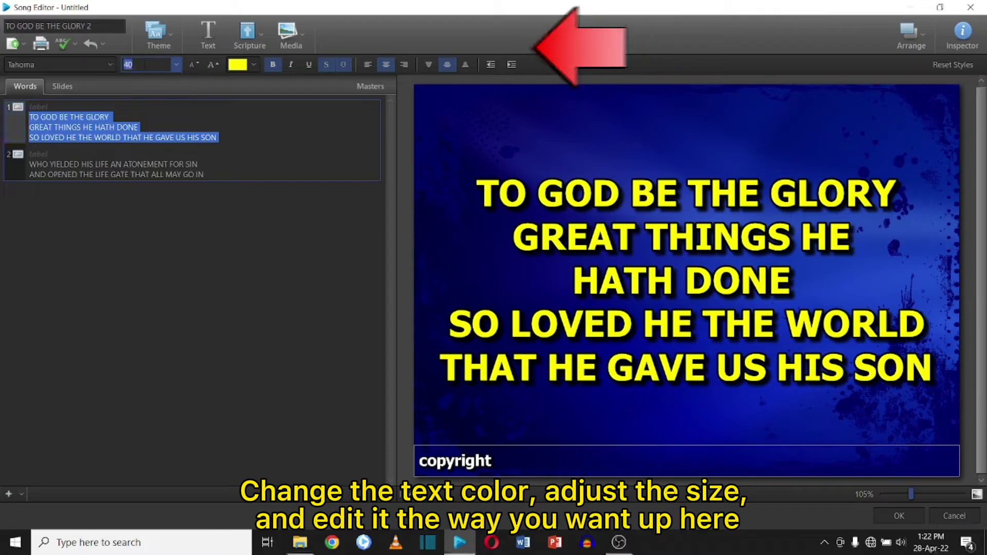
pyautogui.write('35')
pyautogui.press('Return')
# Step: Try top and right alignment on the first slide's lyrics, returning them to middle and centre alignment
pyautogui.click(469, 66)
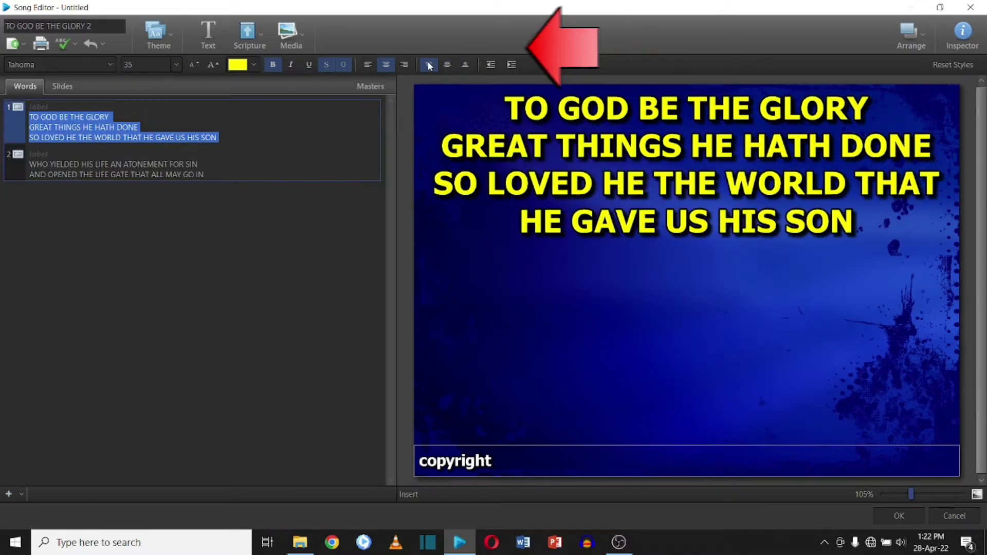
pyautogui.click(447, 64)
pyautogui.click(405, 65)
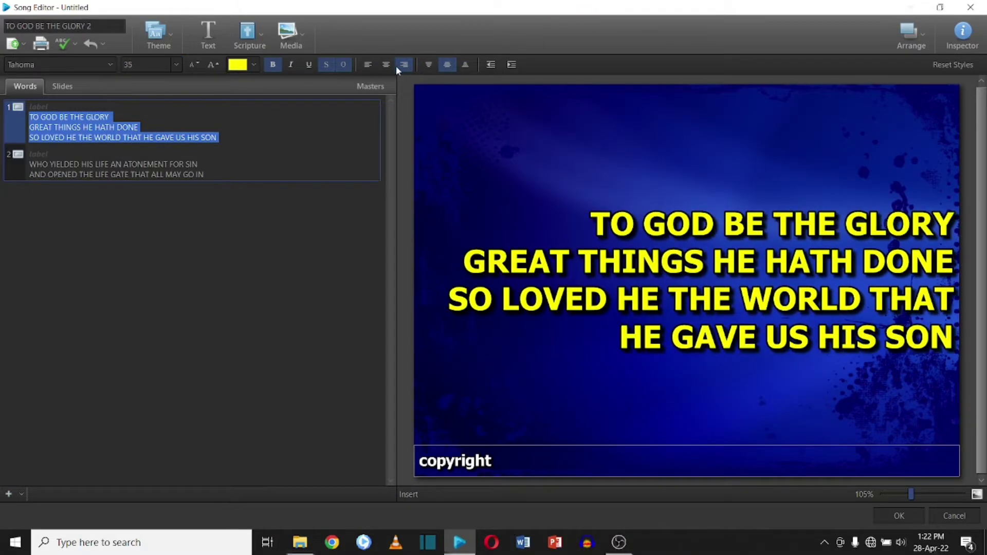
pyautogui.click(386, 65)
# Step: Replace the song's Blue Paint theme with a green background theme from the additional themes
pyautogui.click(170, 163)
pyautogui.click(162, 39)
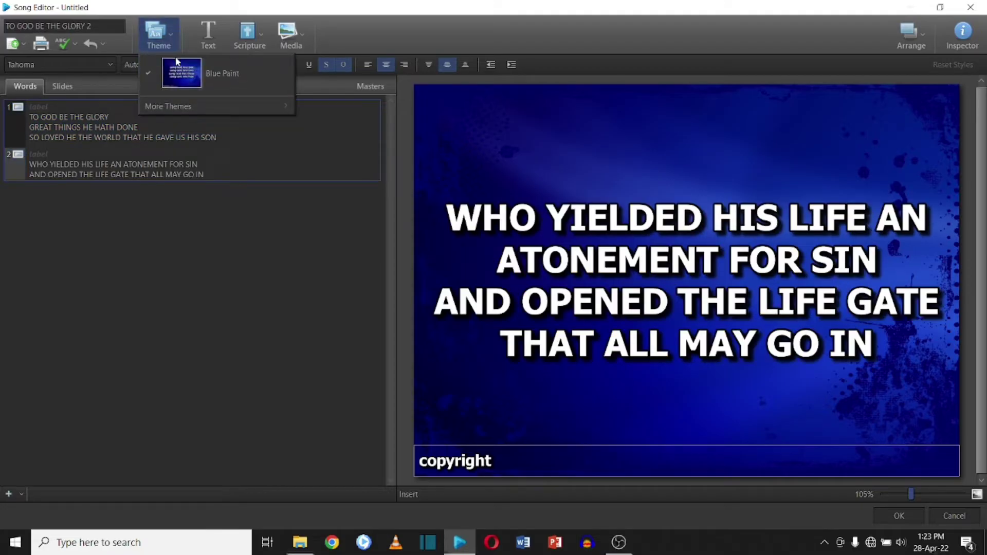
pyautogui.moveTo(189, 107)
pyautogui.click(431, 221)
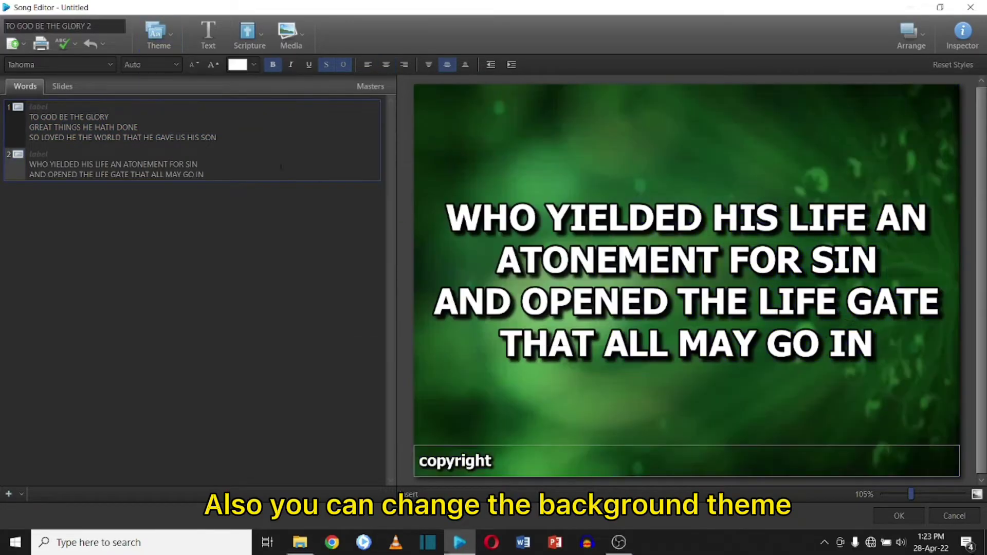
pyautogui.click(191, 126)
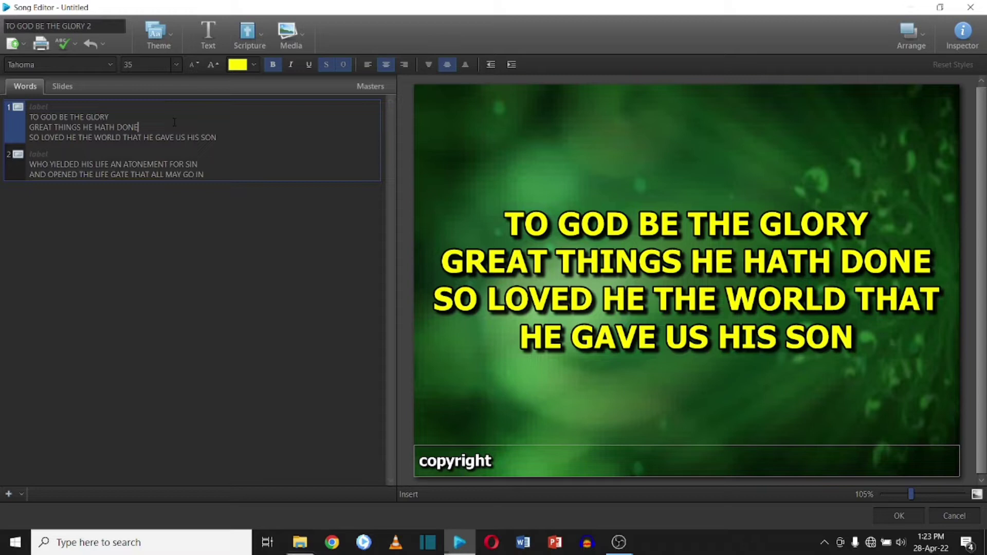
pyautogui.hotkey('ctrl', 'a')
pyautogui.click(55, 64)
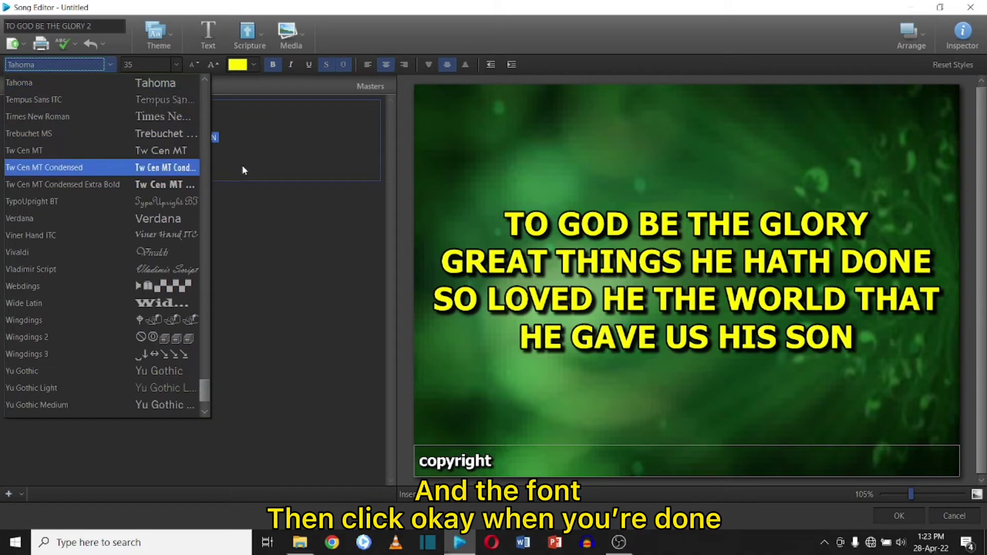
pyautogui.click(223, 138)
pyautogui.click(224, 138)
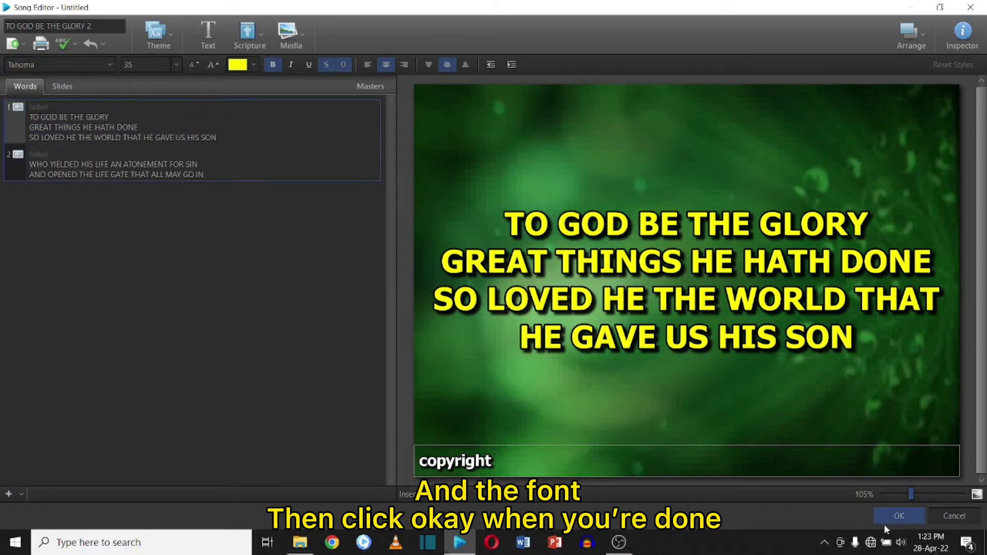
# Step: Save the new song and search the song library by the title "To God Be The Glory"
pyautogui.click(884, 523)
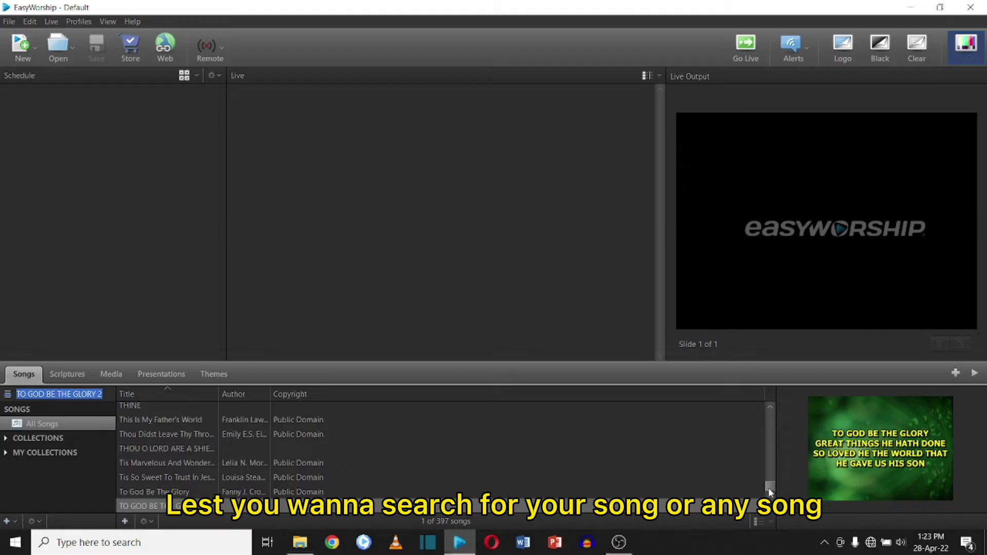
pyautogui.moveTo(768, 487); pyautogui.dragTo(758, 401)
pyautogui.click(138, 407)
pyautogui.doubleClick(23, 394)
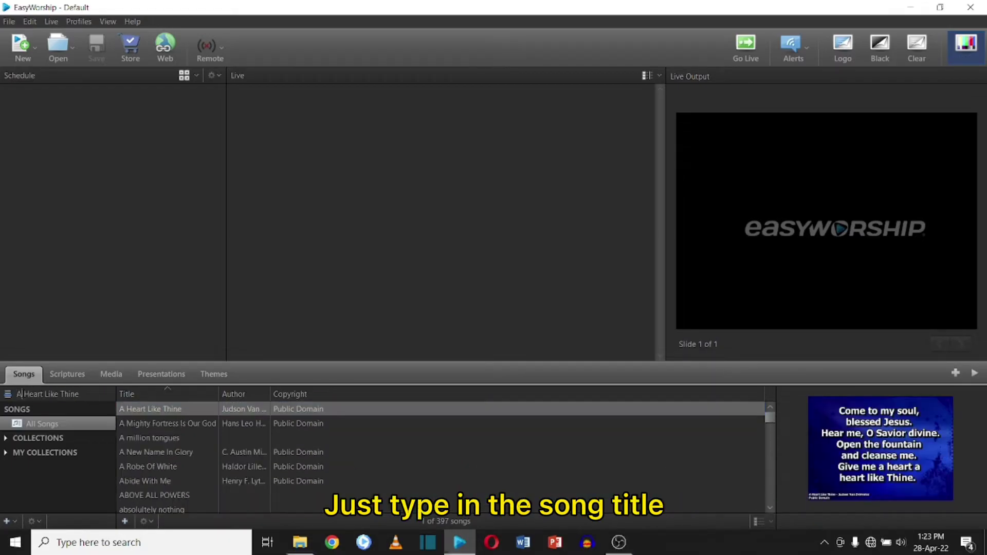
pyautogui.write('To God Be The Glory')
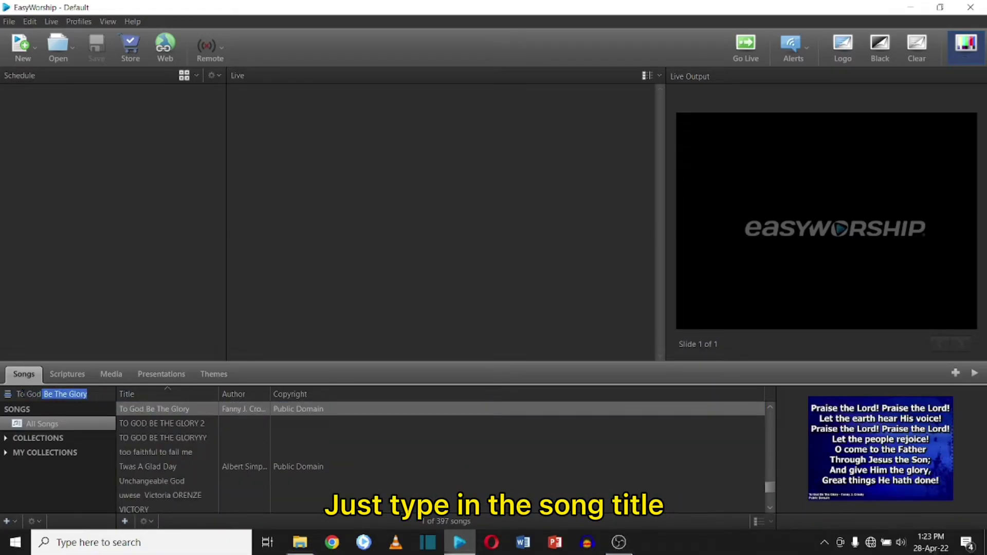
# Step: Send "TO GOD BE THE GLORY 2" to the live output and show its second slide
pyautogui.click(169, 423)
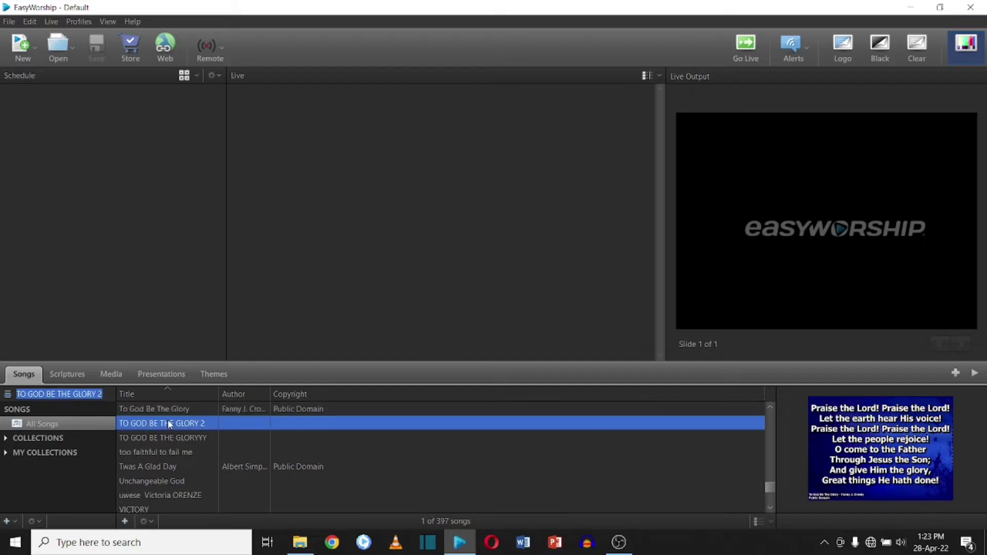
pyautogui.doubleClick(210, 426)
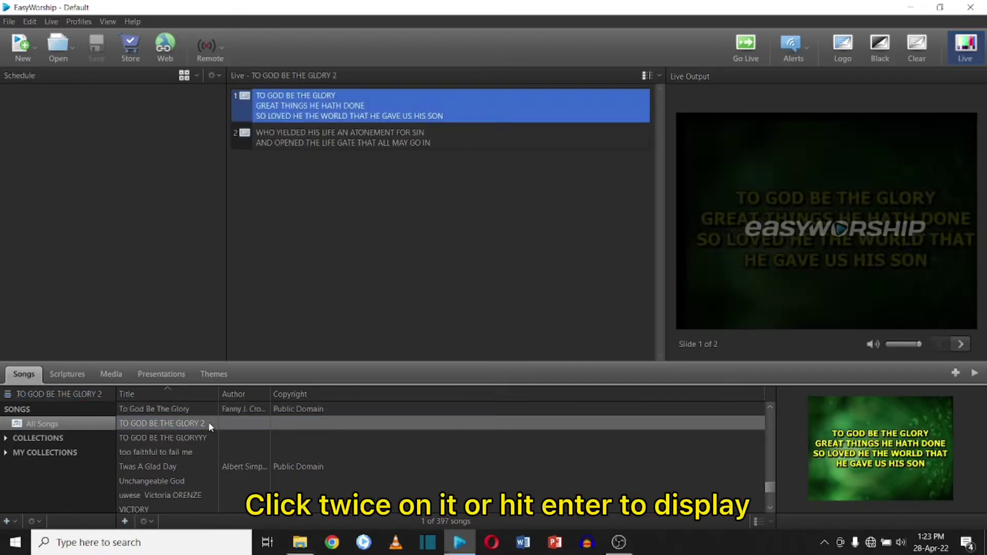
pyautogui.click(338, 145)
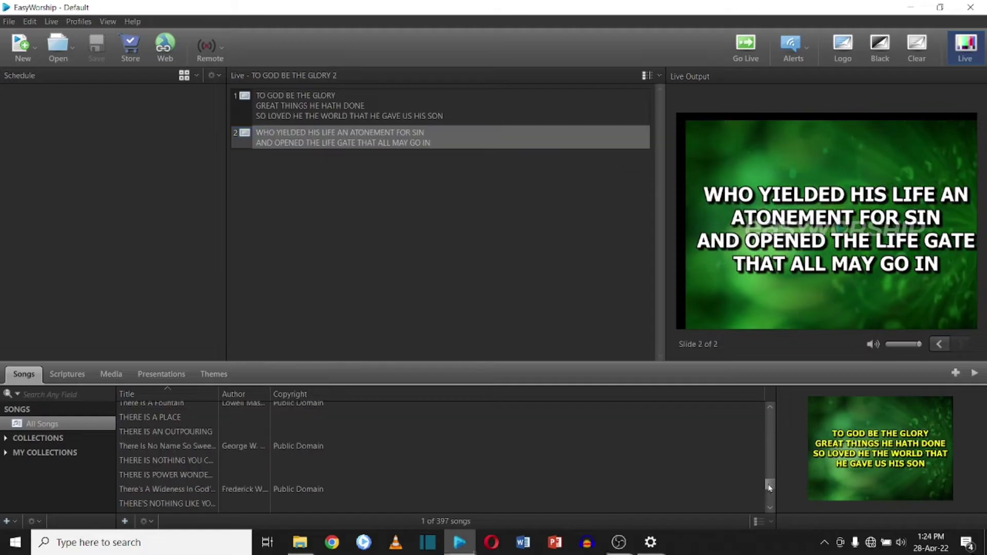
# Step: Search the song library for "ATONEMENT" and preview the songs "To God Be The Glory" and "Living For Jesus"
pyautogui.moveTo(769, 485); pyautogui.dragTo(769, 414)
pyautogui.click(6, 397)
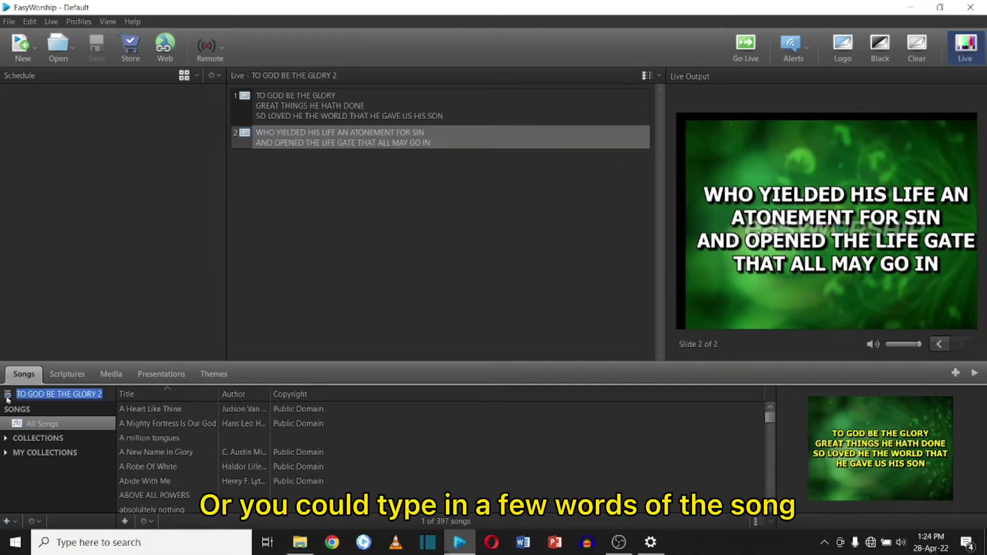
pyautogui.press('BackSpace')
pyautogui.write('ATONEMENT')
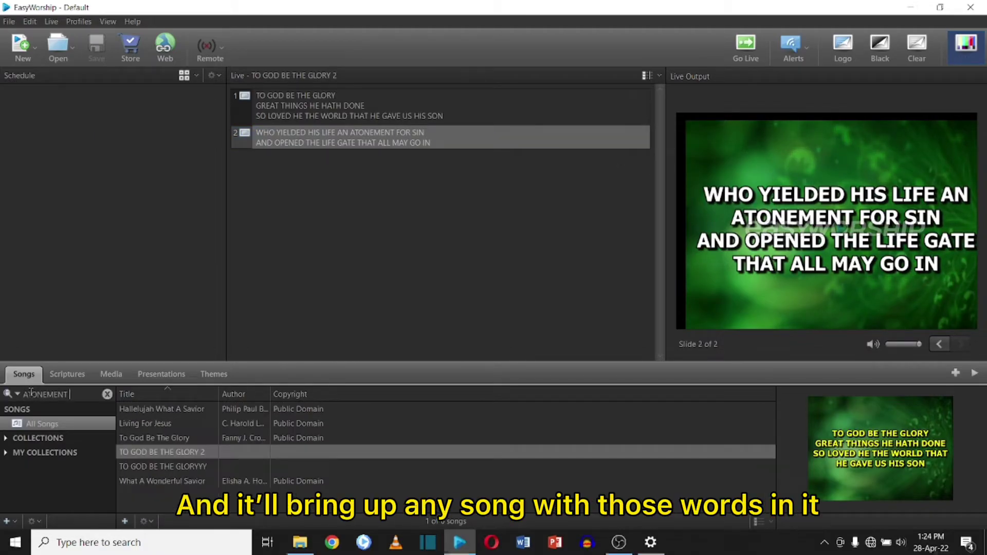
pyautogui.click(162, 438)
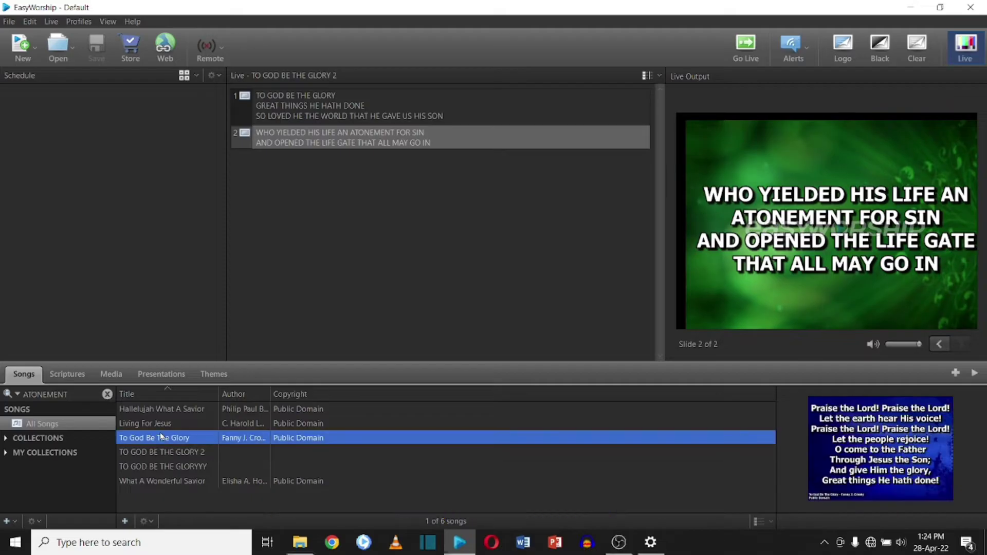
pyautogui.click(163, 423)
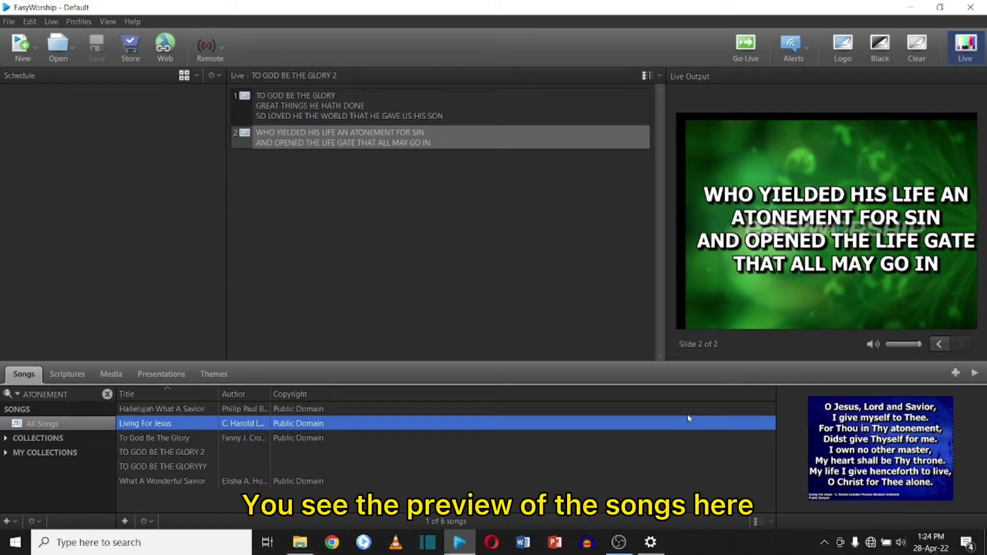
pyautogui.moveTo(914, 434)
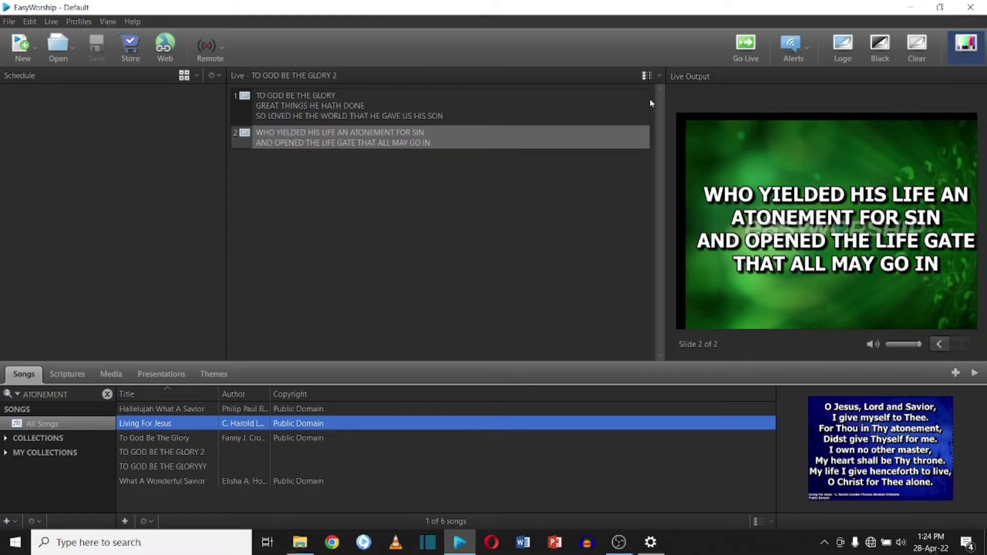
pyautogui.click(9, 21)
pyautogui.moveTo(105, 36)
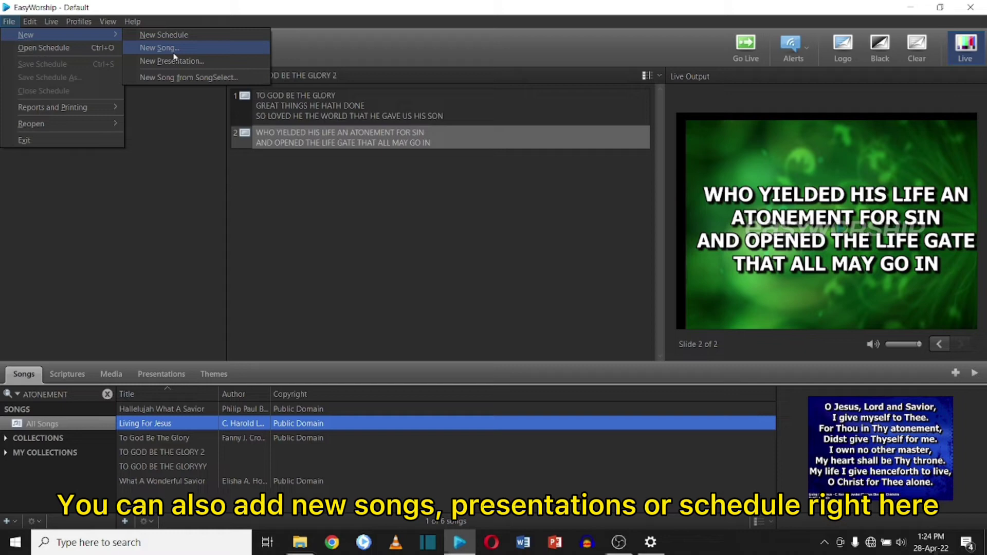
pyautogui.click(115, 268)
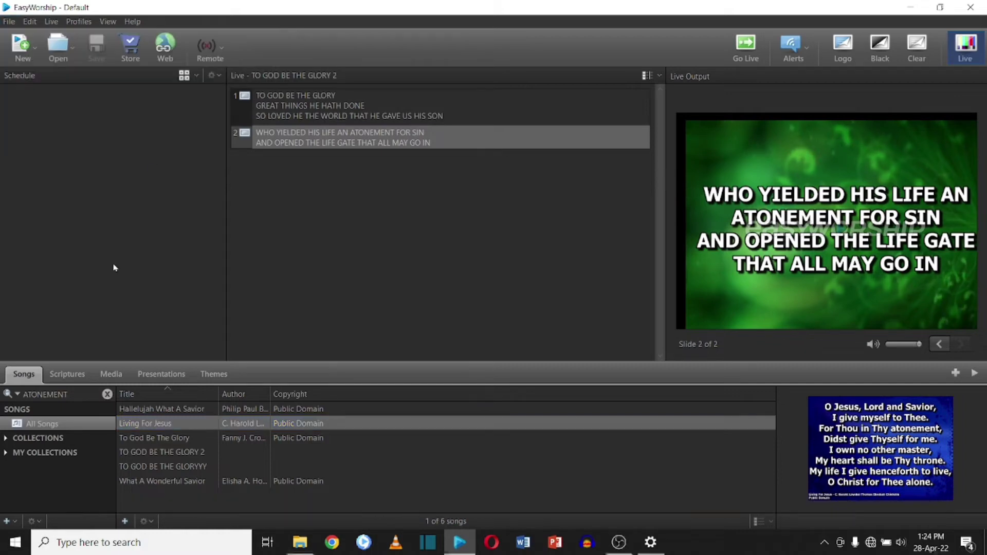
# Step: Look up John 3:16 in the KJV scriptures, send it to the live output and add it to the schedule
pyautogui.click(67, 374)
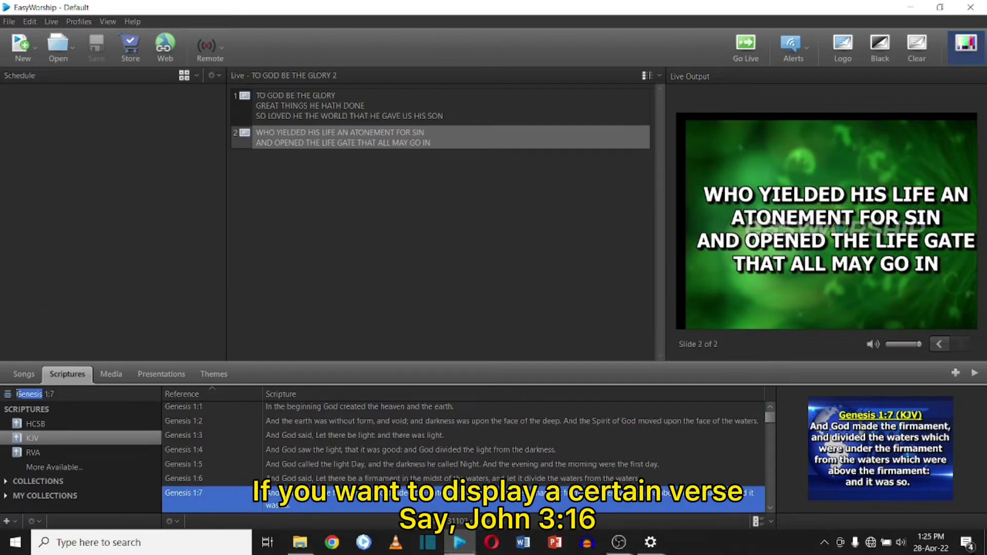
pyautogui.write('J')
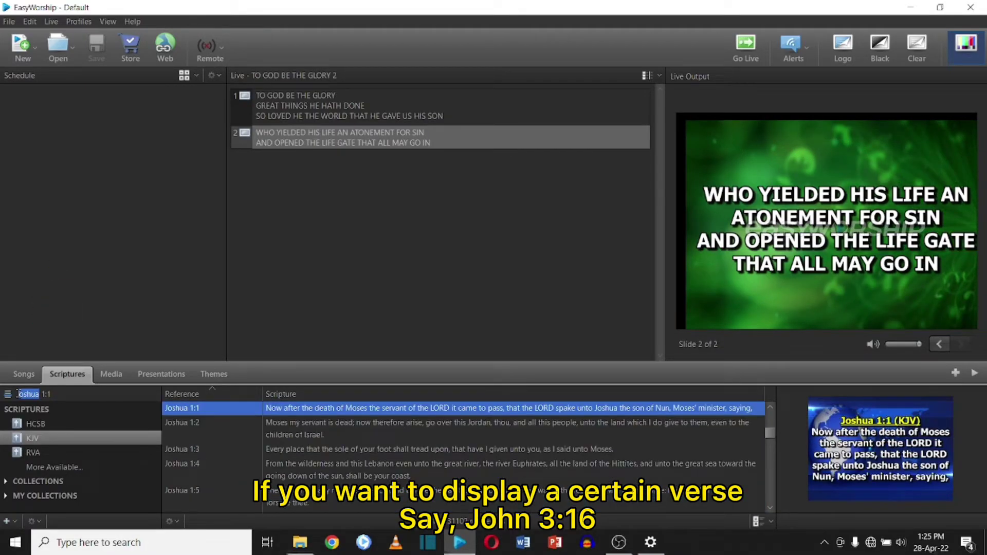
pyautogui.write('ohn 3 ')
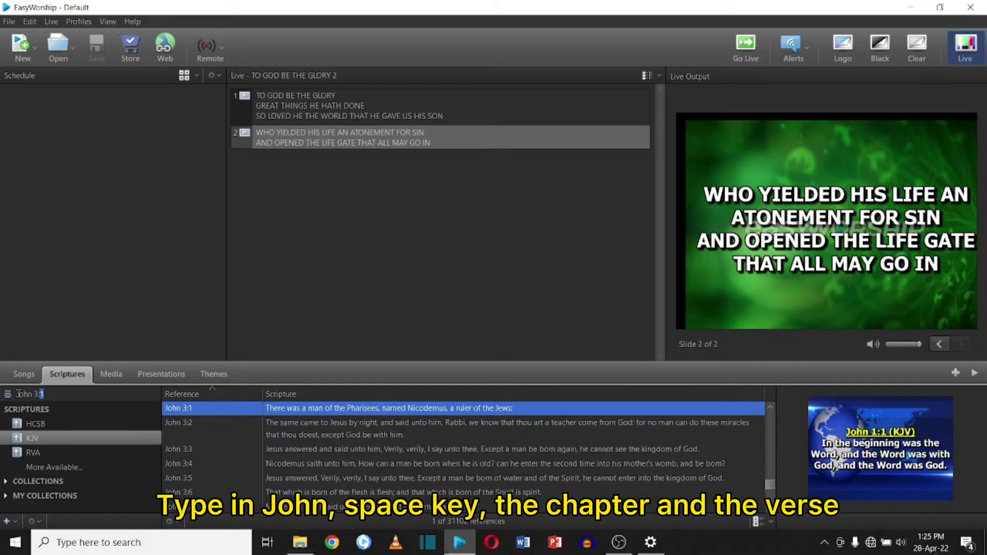
pyautogui.write('16')
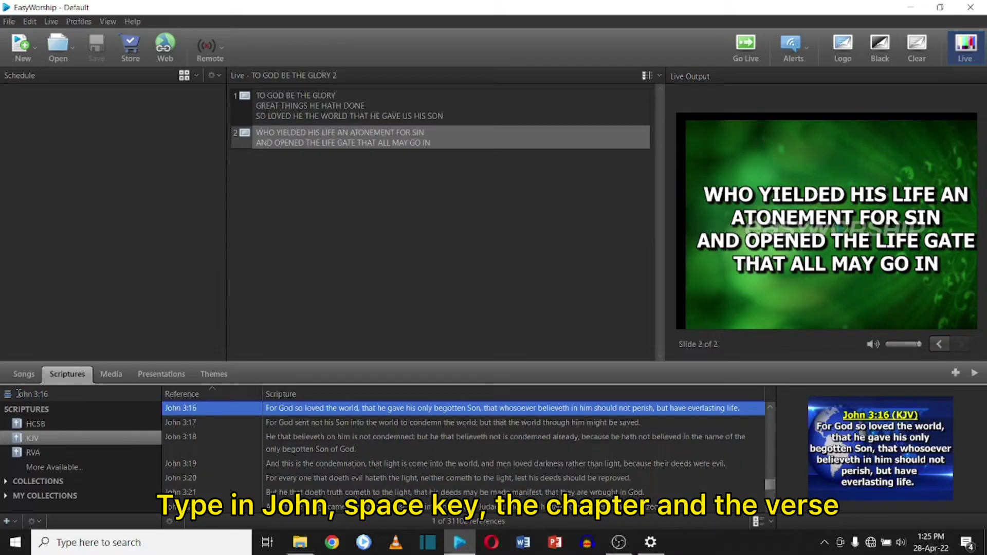
pyautogui.doubleClick(211, 409)
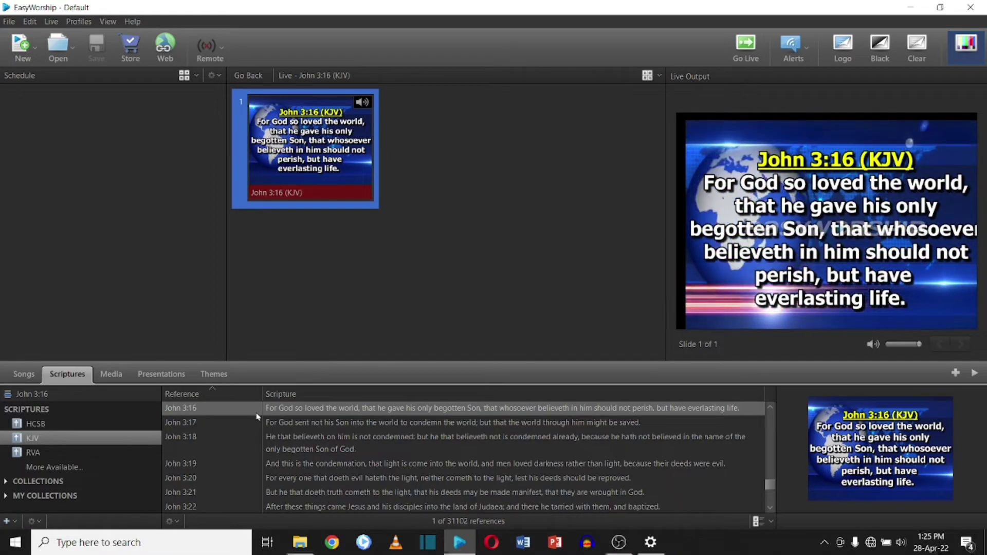
pyautogui.moveTo(236, 412); pyautogui.dragTo(64, 103)
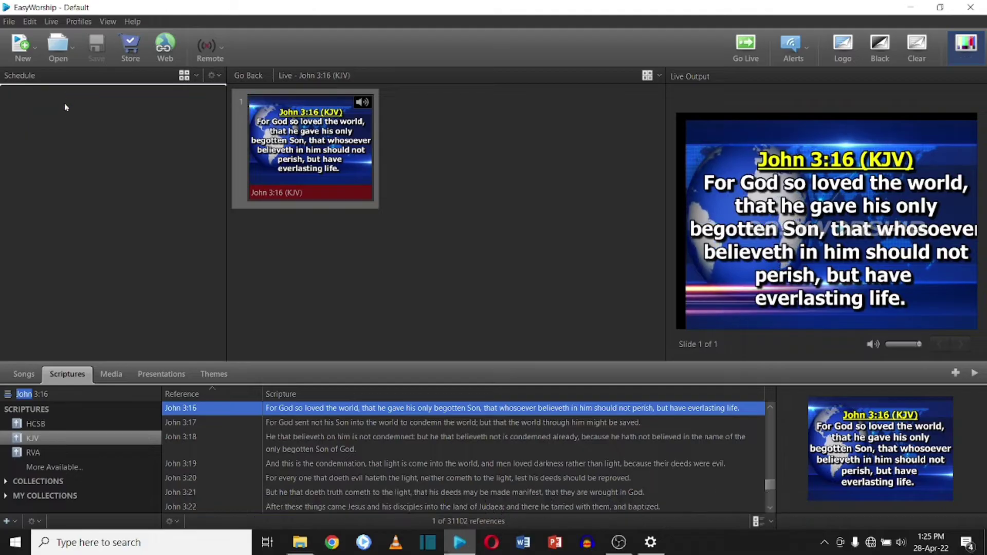
# Step: Look up Nehemiah 8:10 in the KJV, send it to the live output and add it to the schedule below John 3:16
pyautogui.click(28, 392)
pyautogui.write('Nehemiah 8:10')
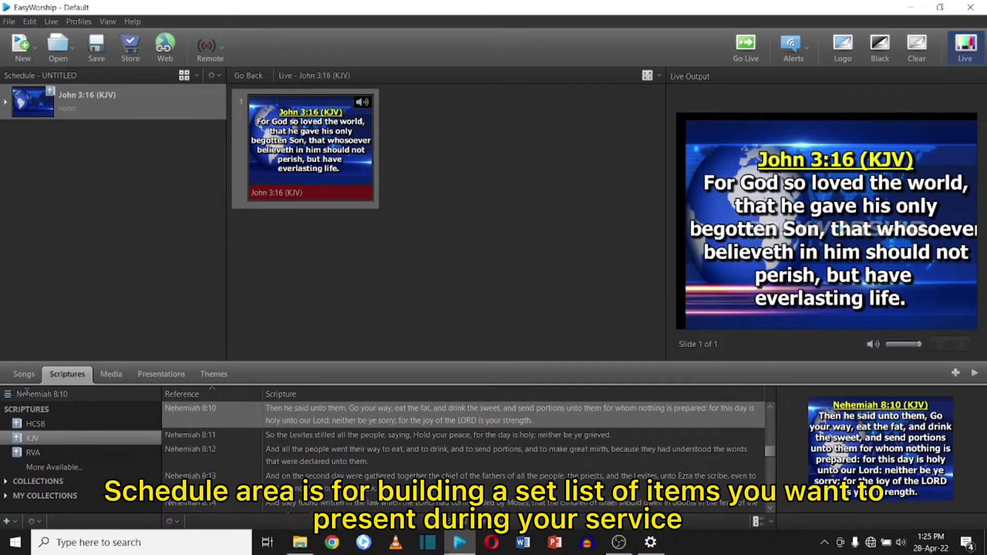
pyautogui.click(205, 417)
pyautogui.doubleClick(204, 417)
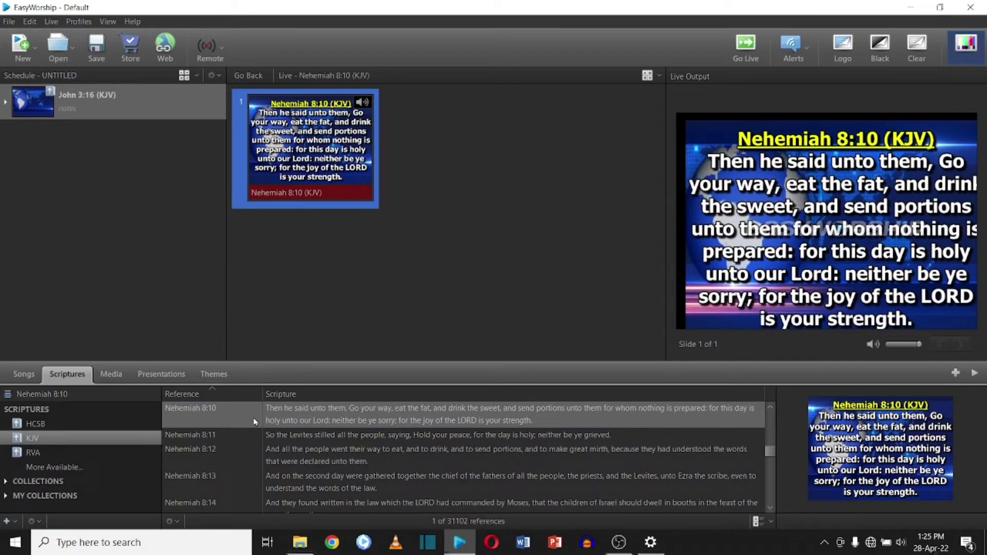
pyautogui.moveTo(254, 422); pyautogui.dragTo(58, 146)
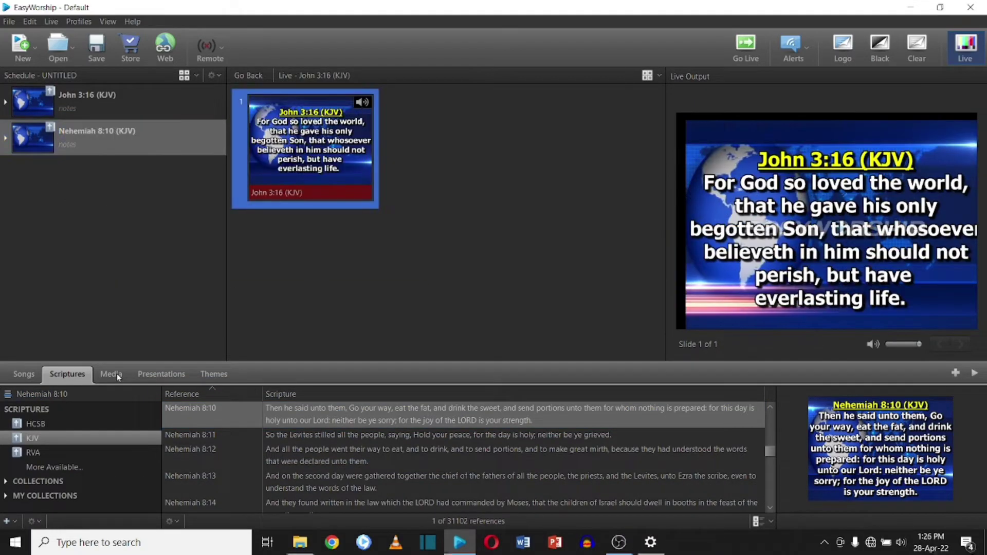
# Step: Play the Snow_falling animation background video from the media library on the live output
pyautogui.click(117, 374)
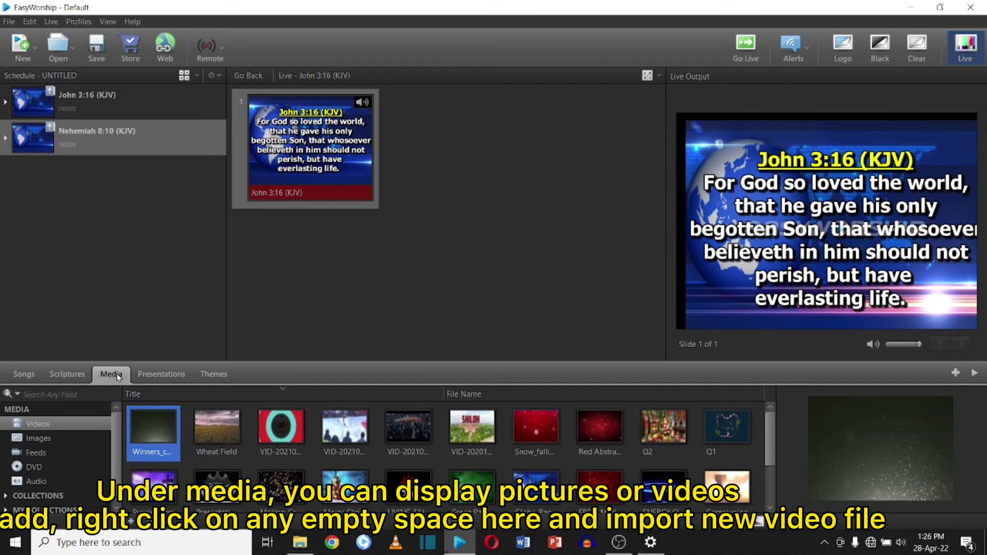
pyautogui.doubleClick(551, 429)
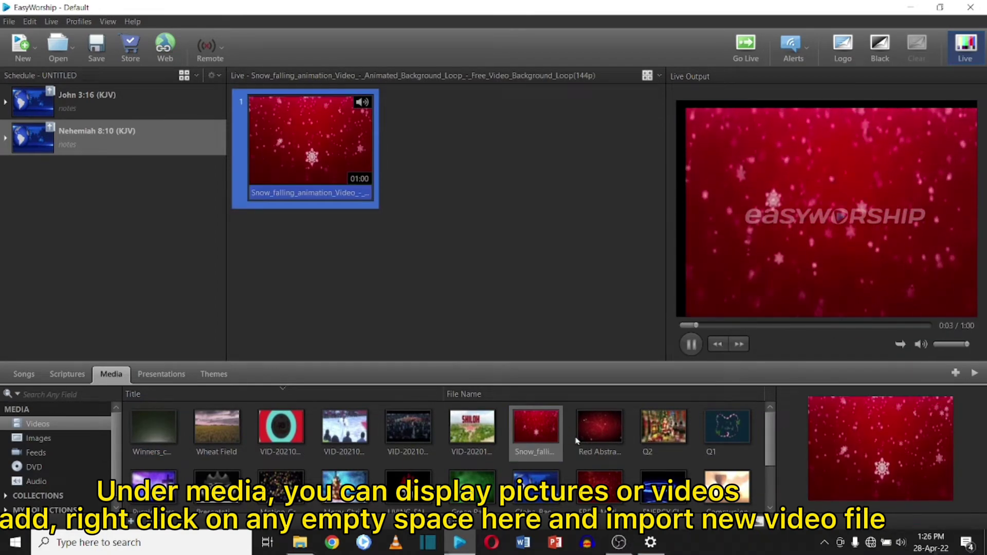
# Step: Try to import a new video file from the Videos folder into the media library
pyautogui.rightClick(249, 466)
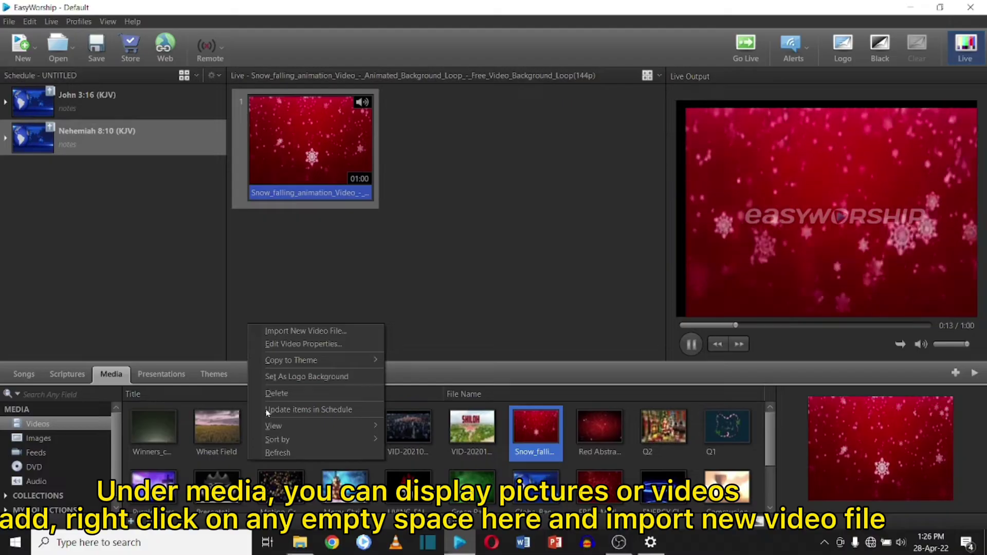
pyautogui.click(296, 332)
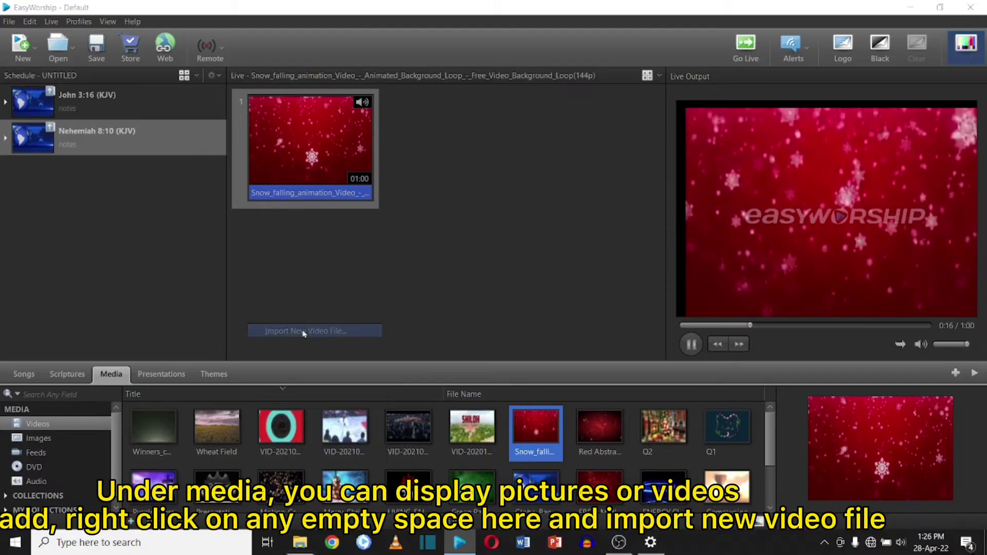
pyautogui.click(61, 256)
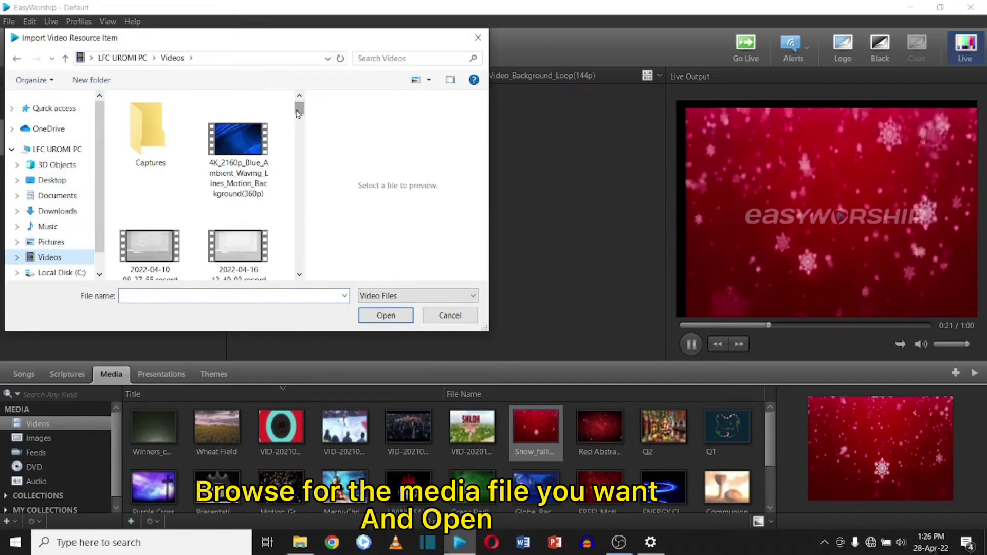
pyautogui.moveTo(299, 109); pyautogui.dragTo(300, 195)
pyautogui.click(249, 198)
pyautogui.click(378, 316)
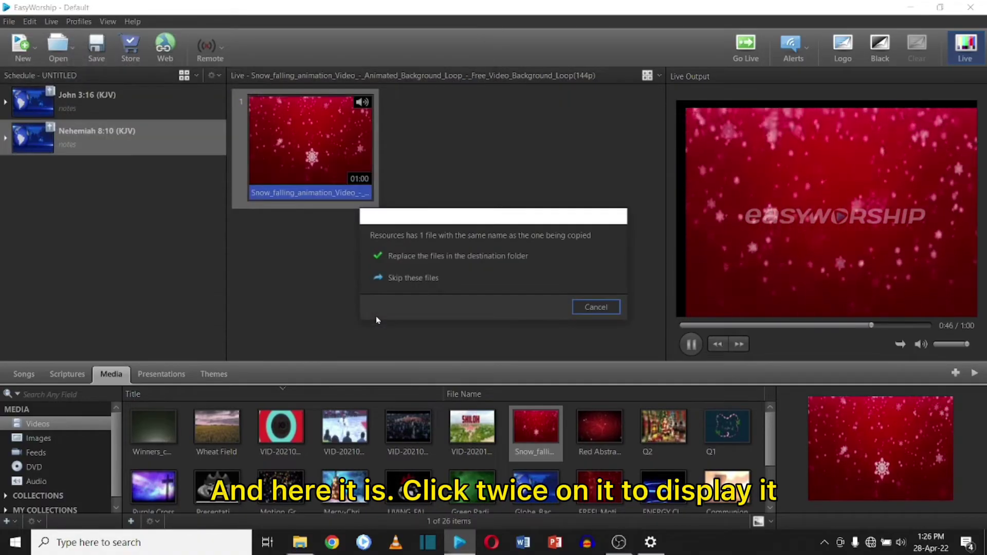
pyautogui.click(589, 307)
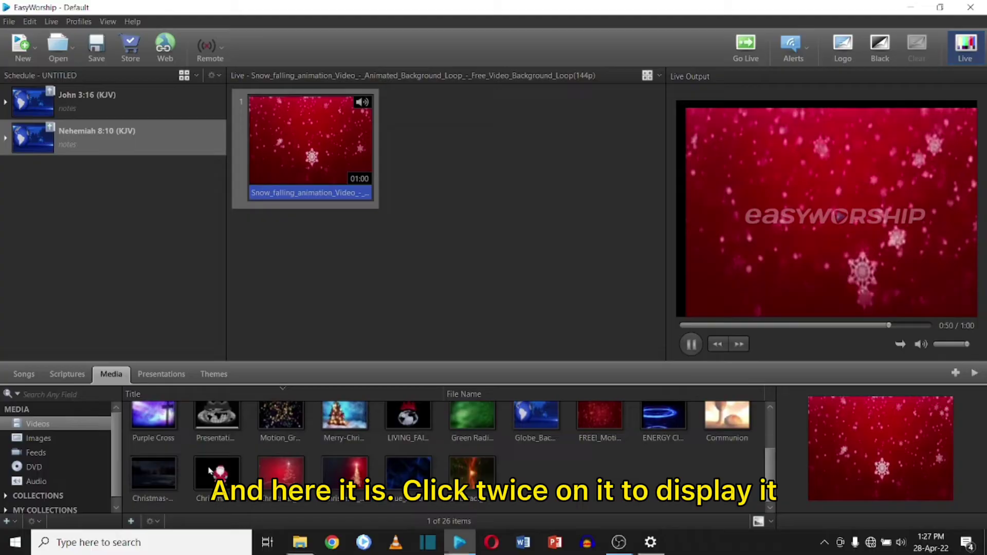
# Step: Play the Christmas Santa Claus dancing video on the live output
pyautogui.doubleClick(220, 475)
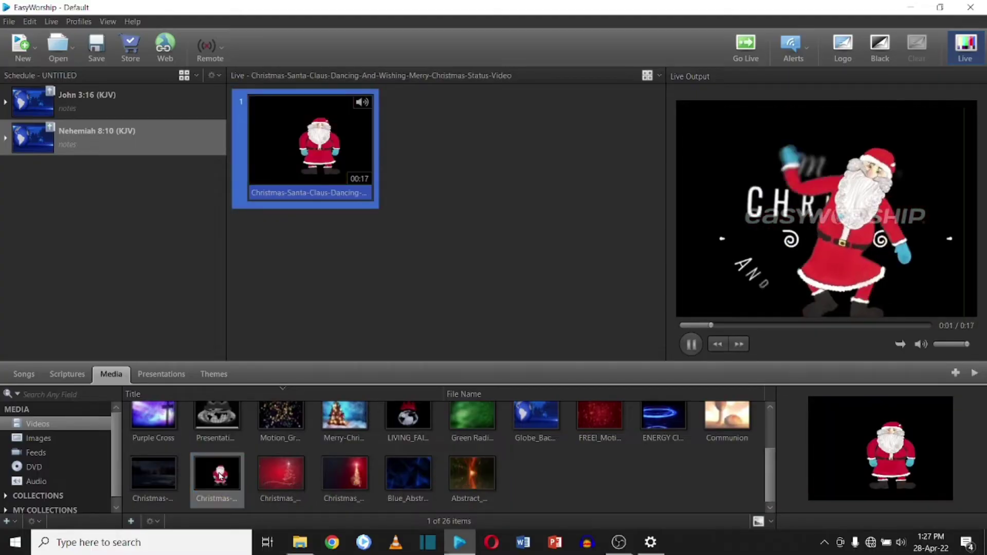
# Step: Import the image file "images (10)" from the Pictures folder into the media library's images
pyautogui.click(58, 437)
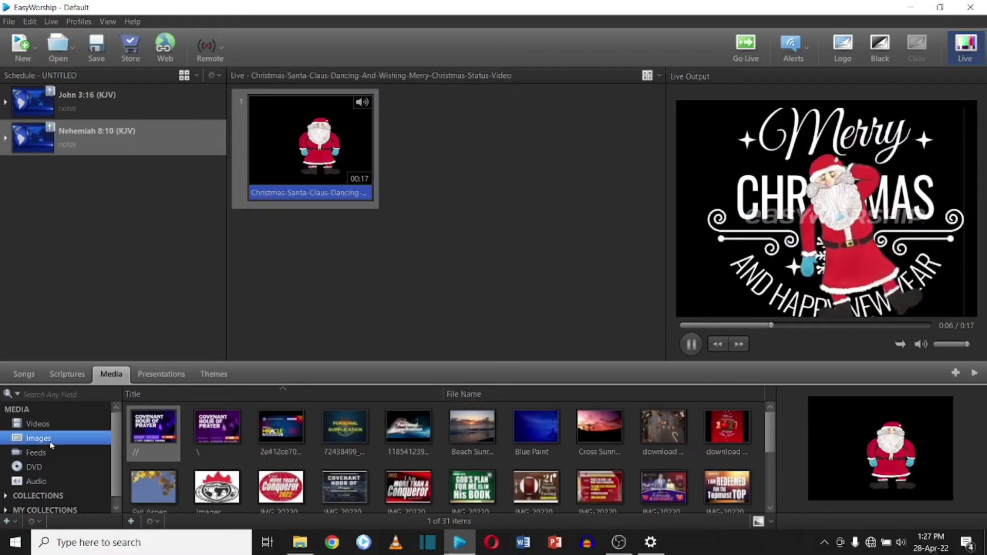
pyautogui.click(493, 419)
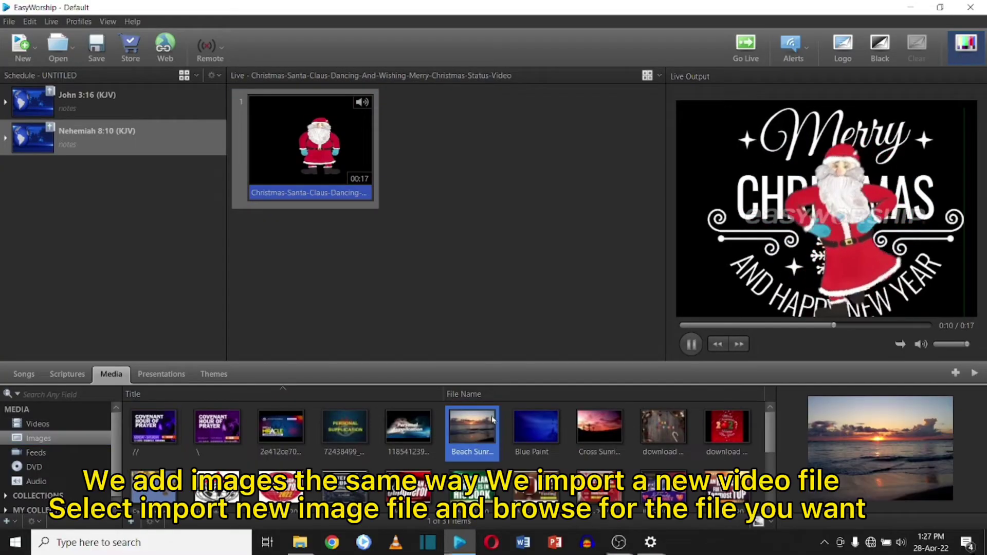
pyautogui.rightClick(244, 459)
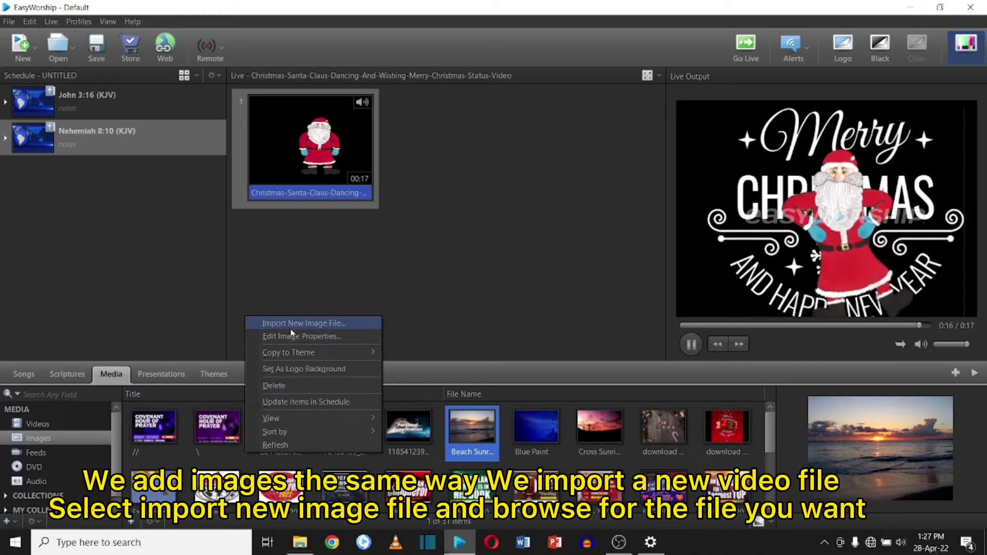
pyautogui.click(304, 323)
pyautogui.click(51, 242)
pyautogui.moveTo(298, 116); pyautogui.dragTo(299, 202)
pyautogui.click(212, 173)
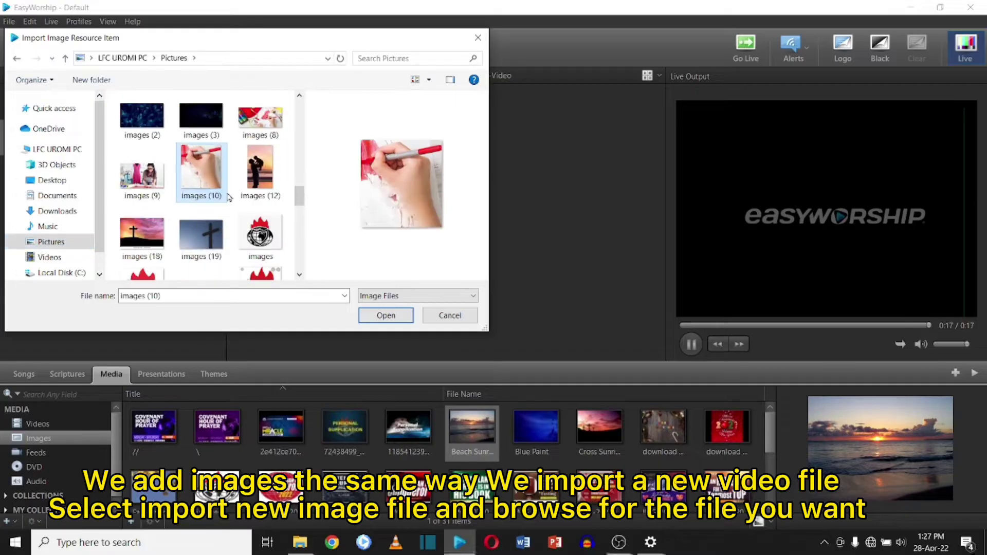
pyautogui.click(385, 315)
# Step: Set the aspect ratio of "images (10)" to stretch across the whole frame and send the image to the live output
pyautogui.rightClick(273, 465)
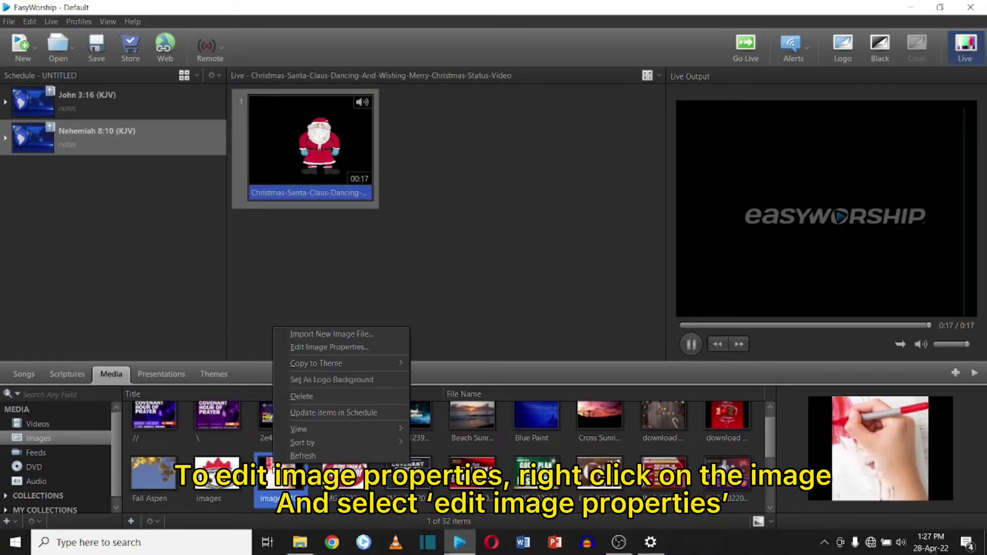
pyautogui.click(312, 349)
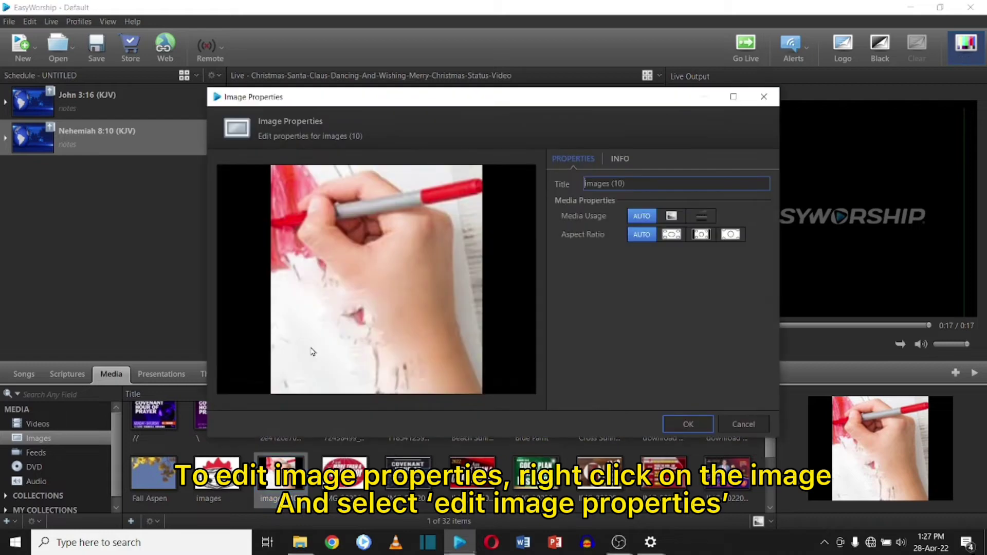
pyautogui.click(671, 235)
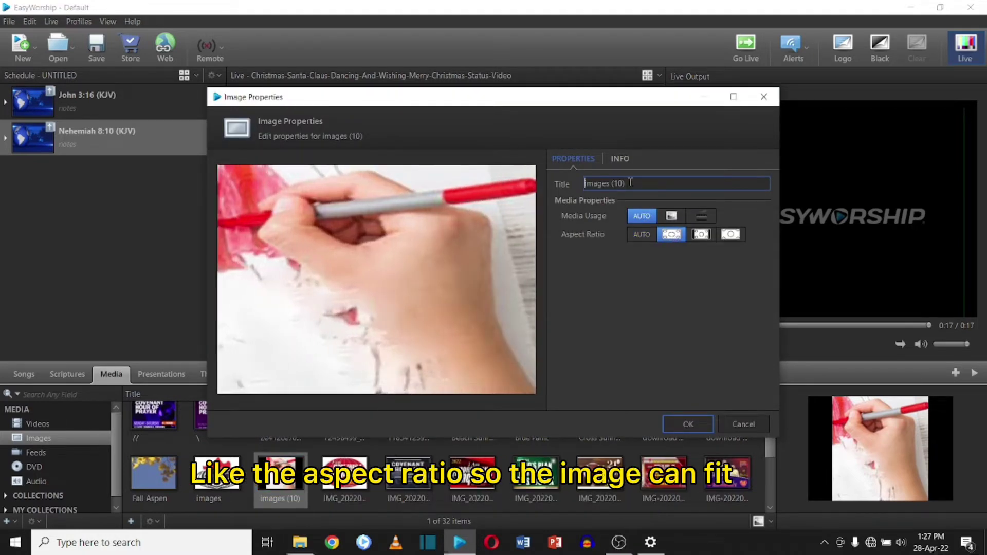
pyautogui.click(703, 428)
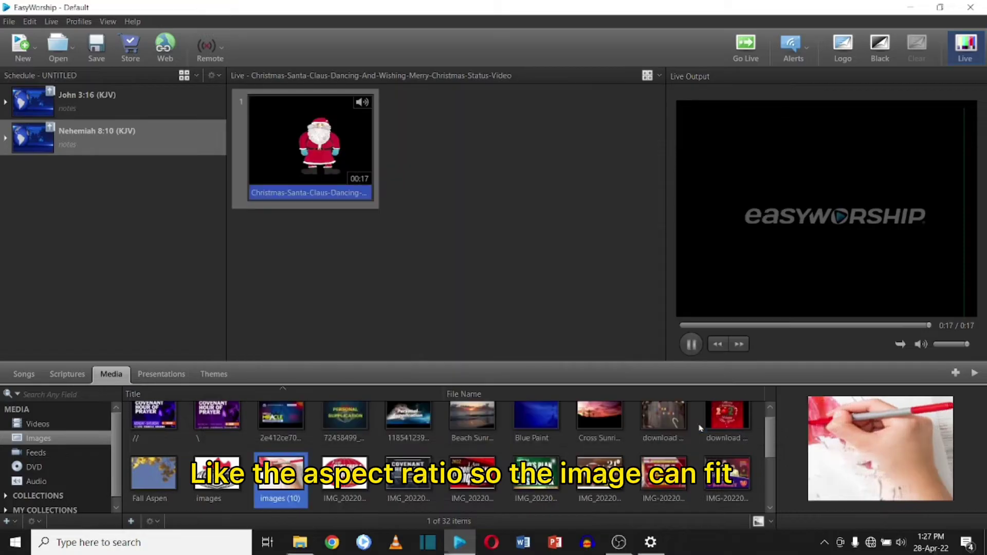
pyautogui.doubleClick(281, 476)
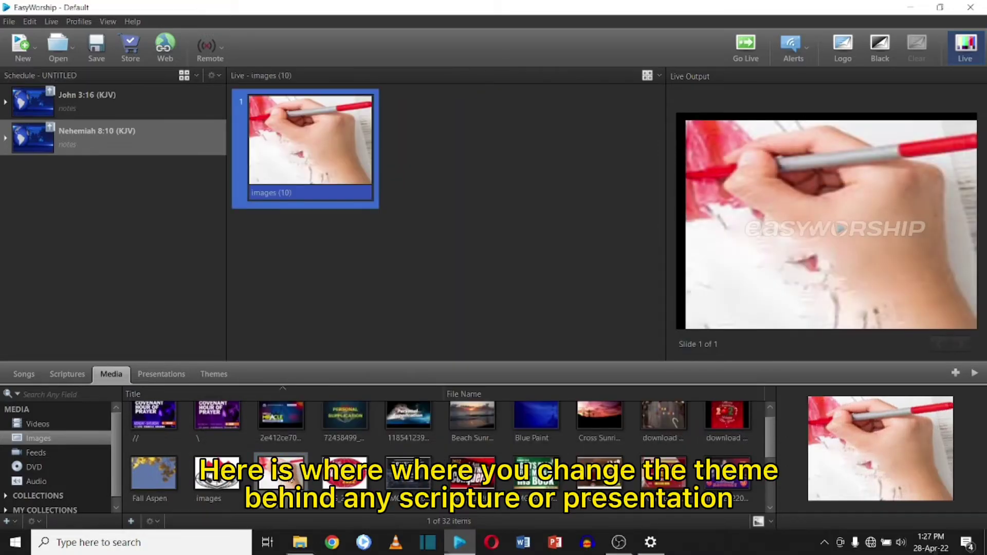
# Step: Make the red "FREE!_Moti..." theme the default scripture theme and show Nehemiah 8:10 (KJV) on the live output
pyautogui.click(209, 375)
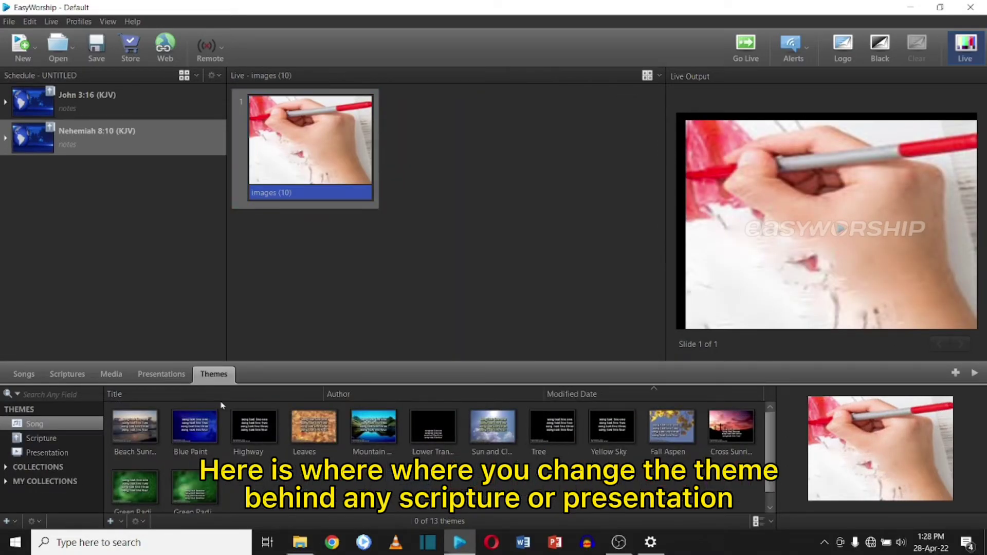
pyautogui.click(245, 436)
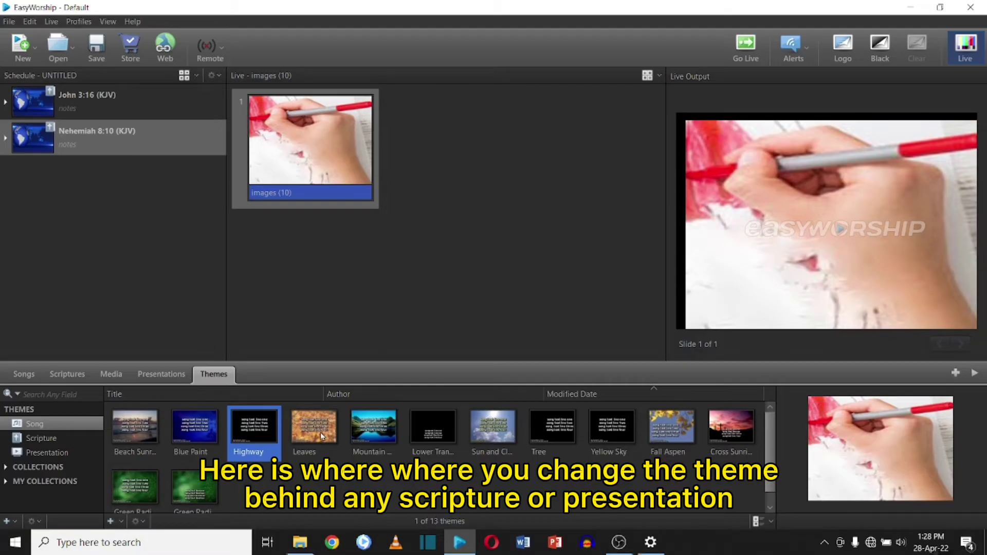
pyautogui.click(62, 438)
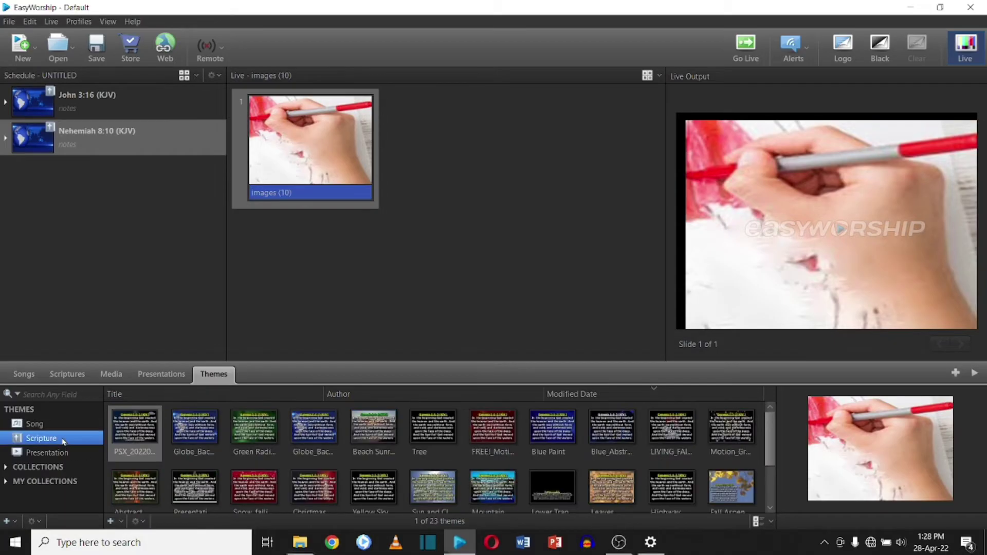
pyautogui.click(272, 437)
pyautogui.click(497, 436)
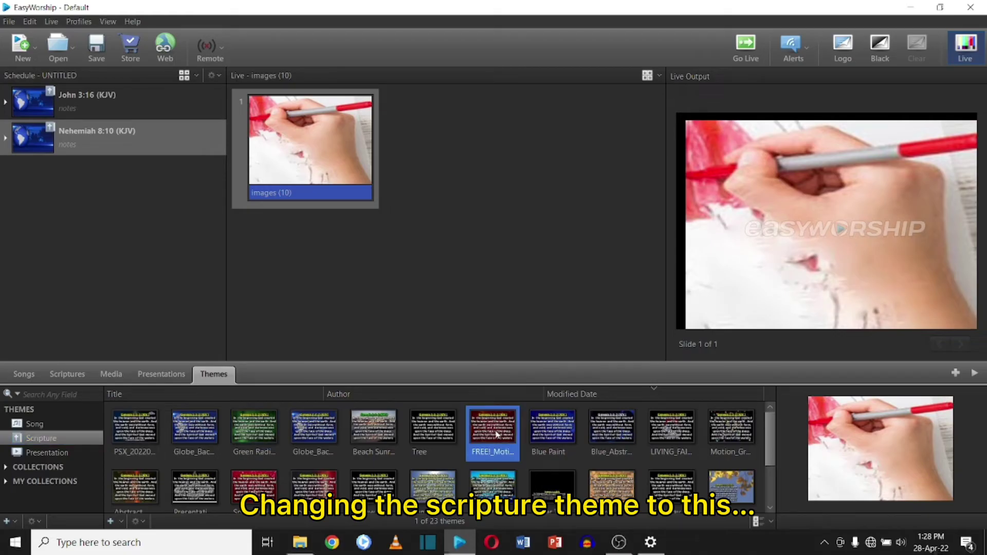
pyautogui.rightClick(497, 436)
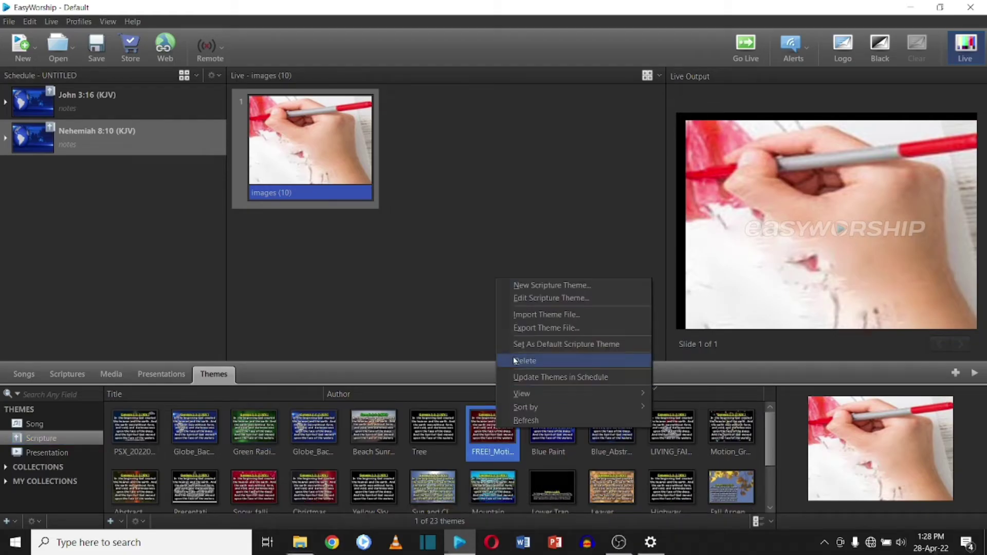
pyautogui.click(521, 344)
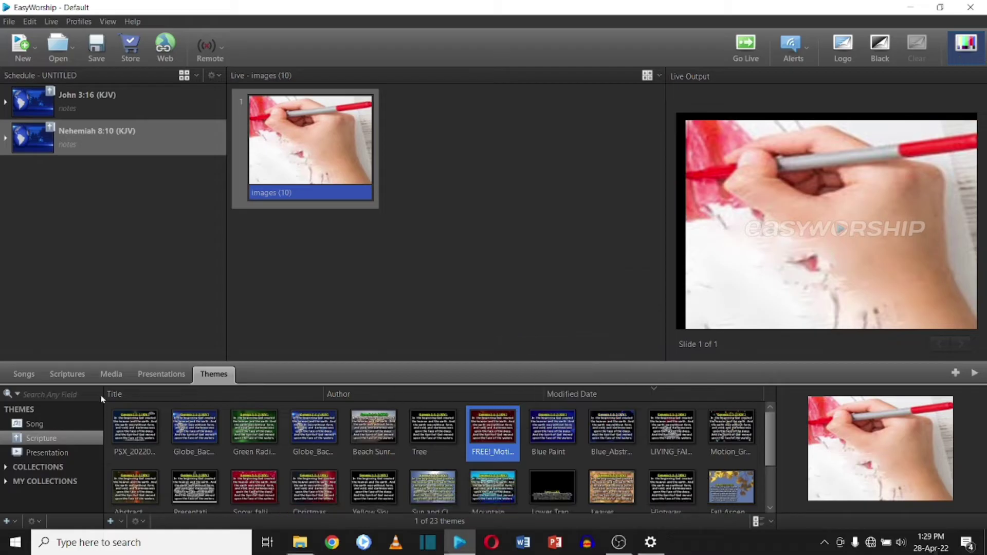
pyautogui.click(77, 377)
pyautogui.doubleClick(284, 423)
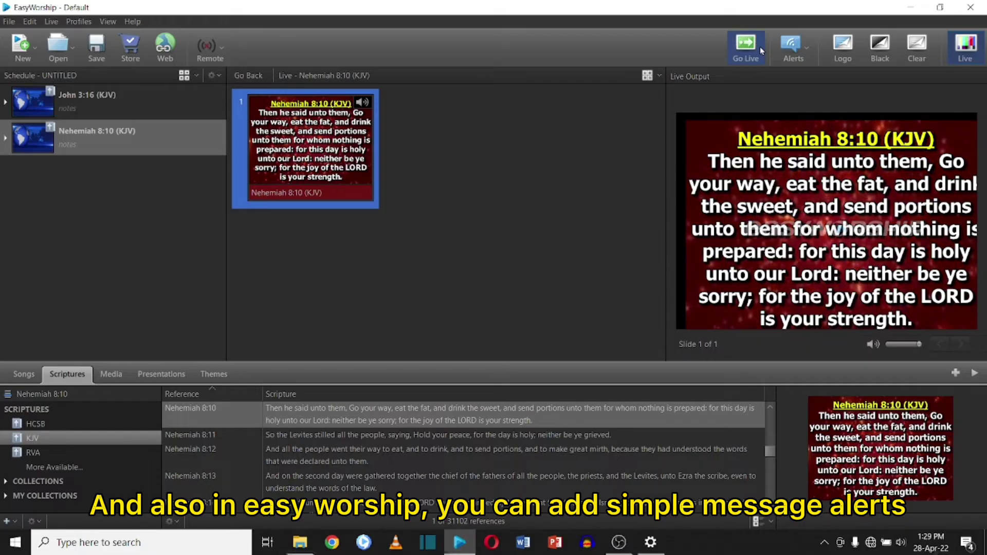
# Step: Run a simple message alert reading "ANNOUNCEMENT: ......." on the live output and remove it from the running messages
pyautogui.click(796, 47)
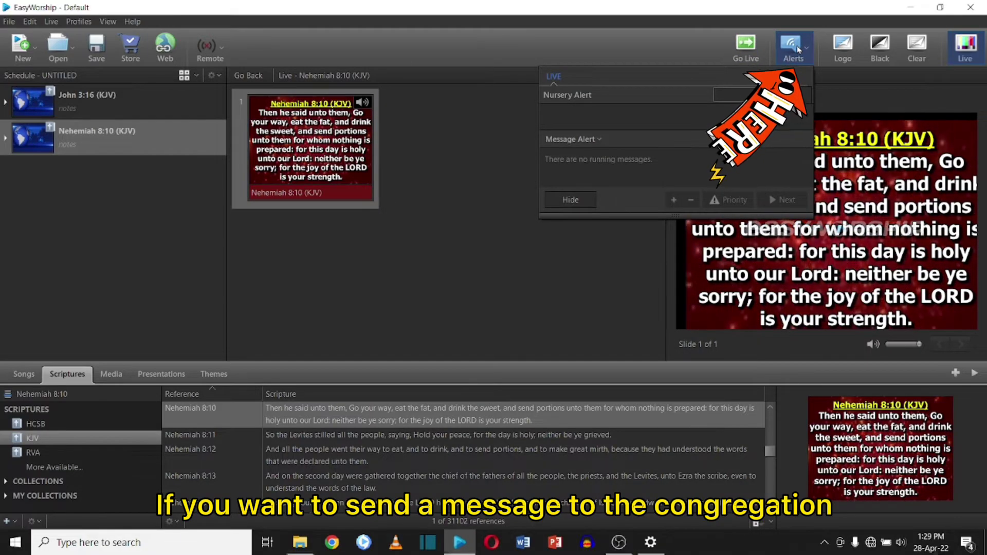
pyautogui.click(585, 144)
pyautogui.click(588, 262)
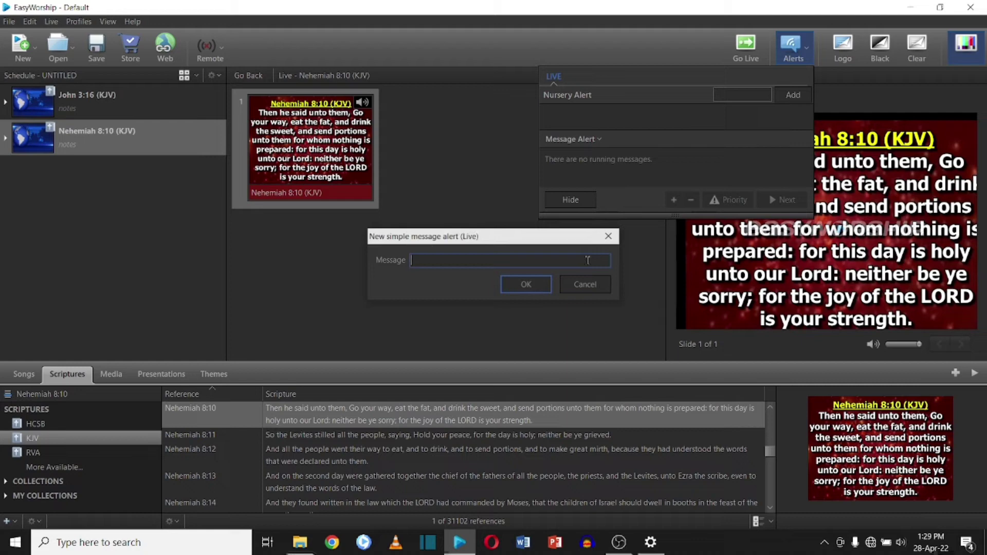
pyautogui.write('ANNOUNCEMET')
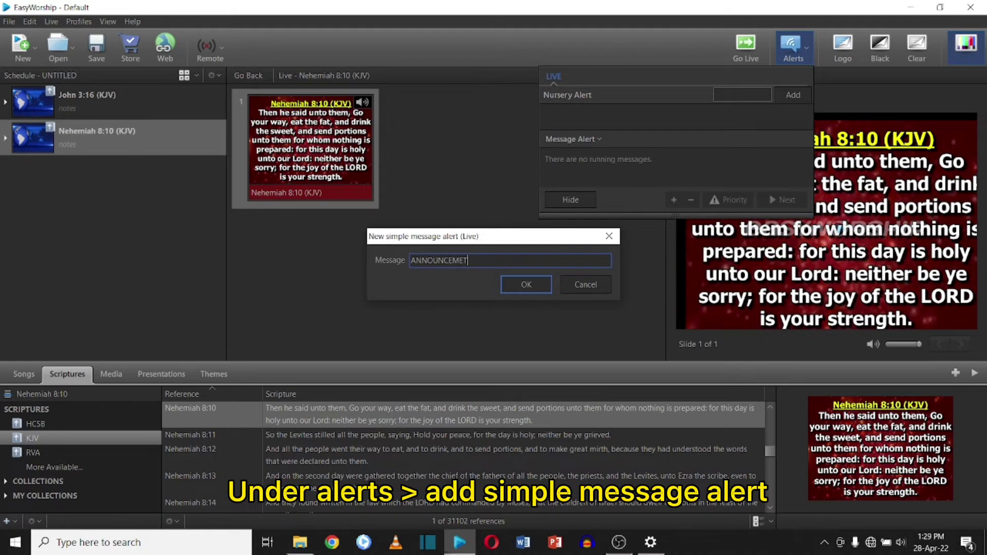
pyautogui.press('BackSpace')
pyautogui.write('NT: ..')
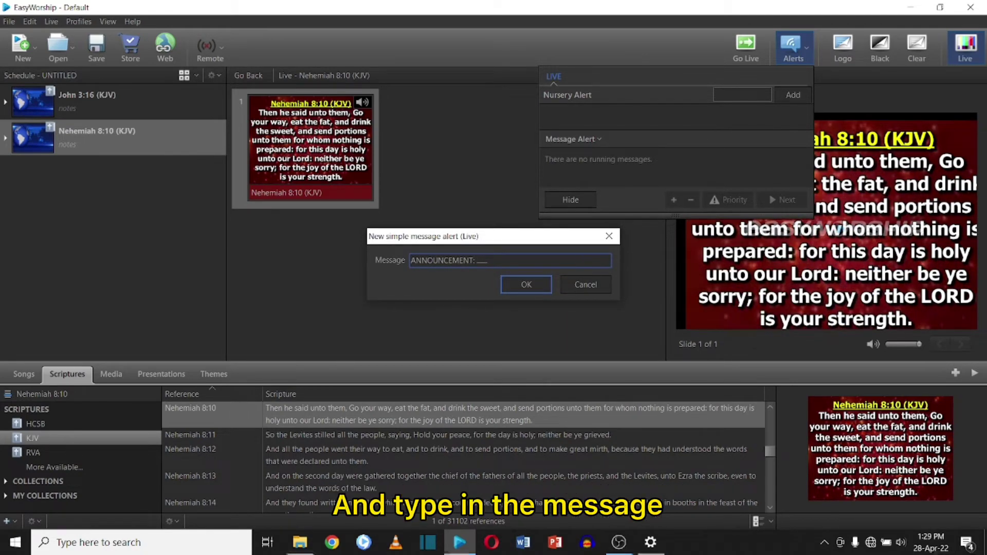
pyautogui.click(520, 291)
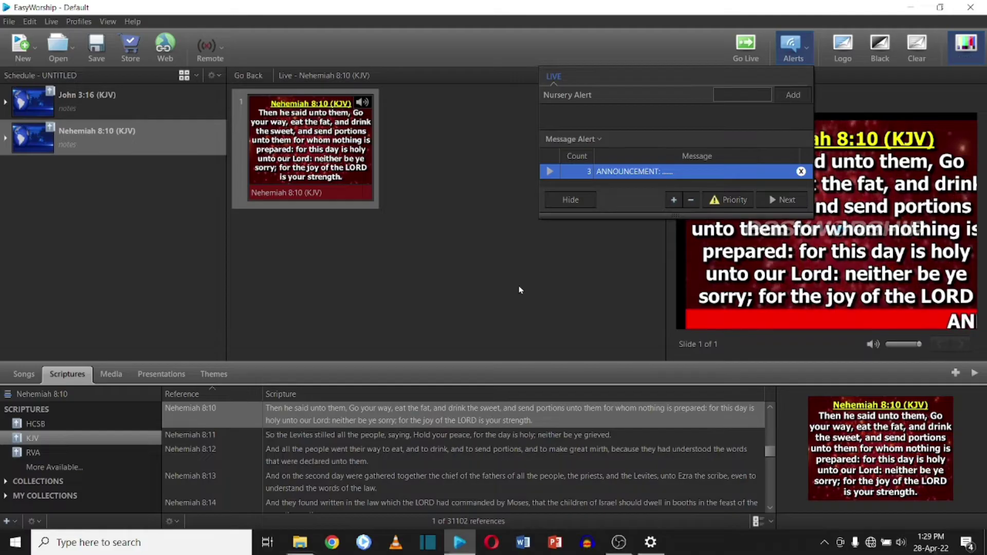
pyautogui.click(802, 171)
pyautogui.click(839, 160)
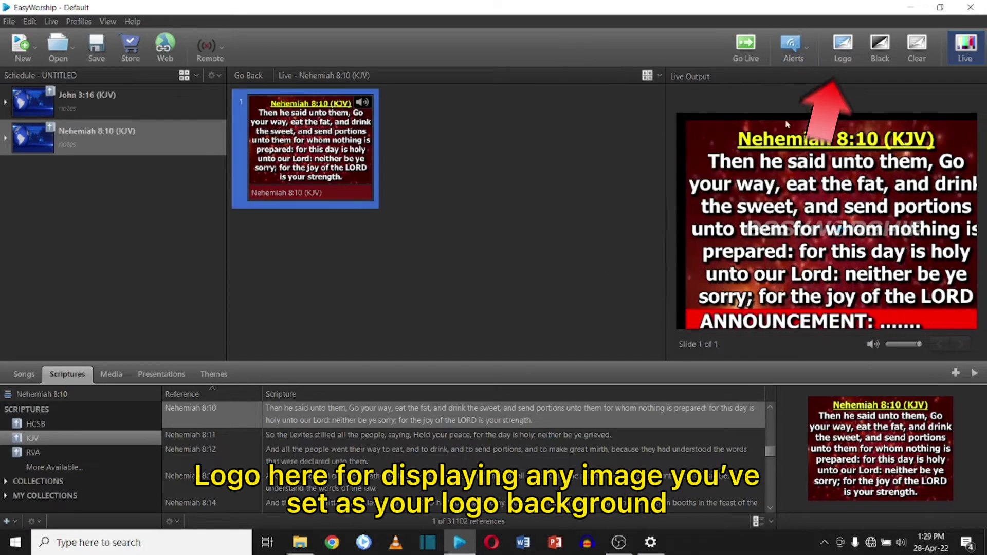
# Step: Set the Cross Sunrise image from the media library as the logo background and show the logo on the live output
pyautogui.click(841, 48)
pyautogui.click(110, 375)
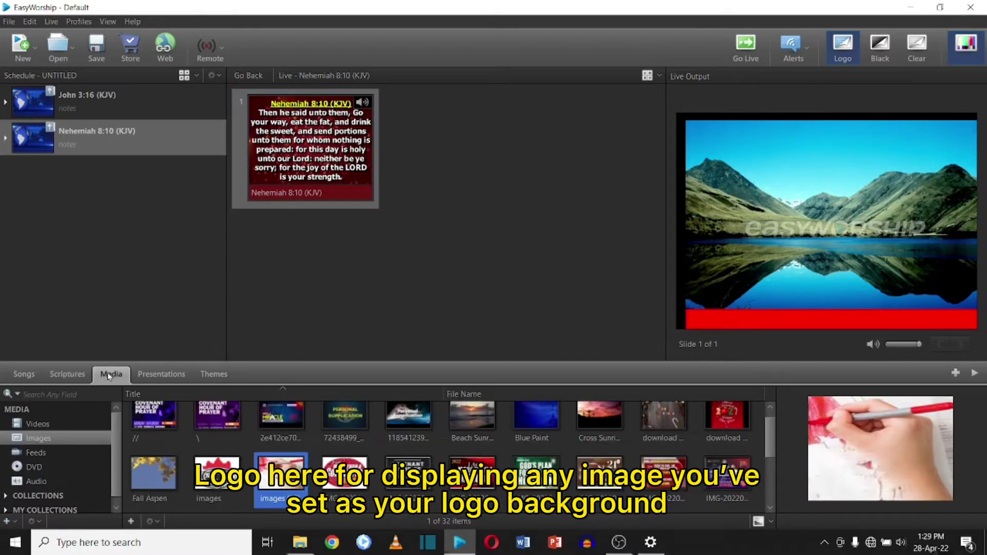
pyautogui.rightClick(598, 419)
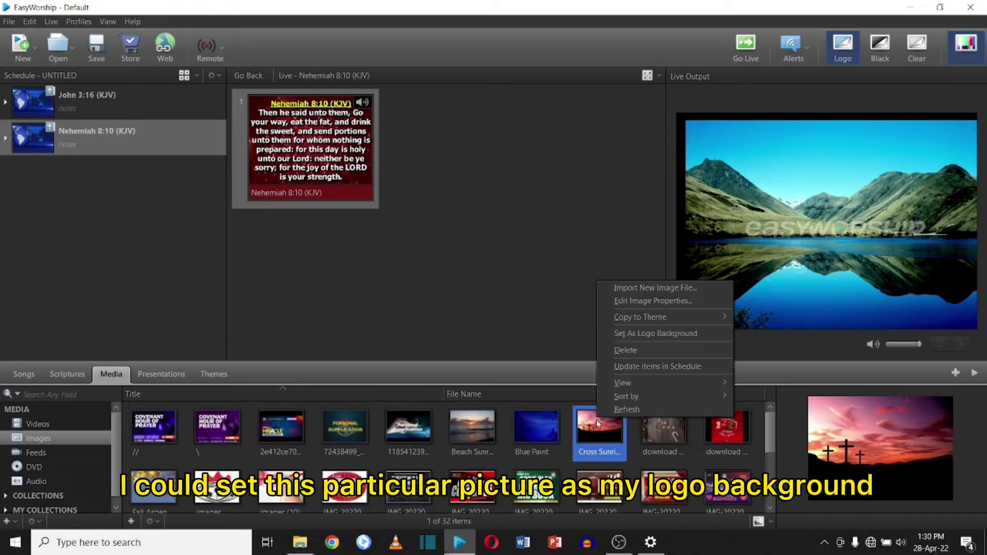
pyautogui.click(630, 335)
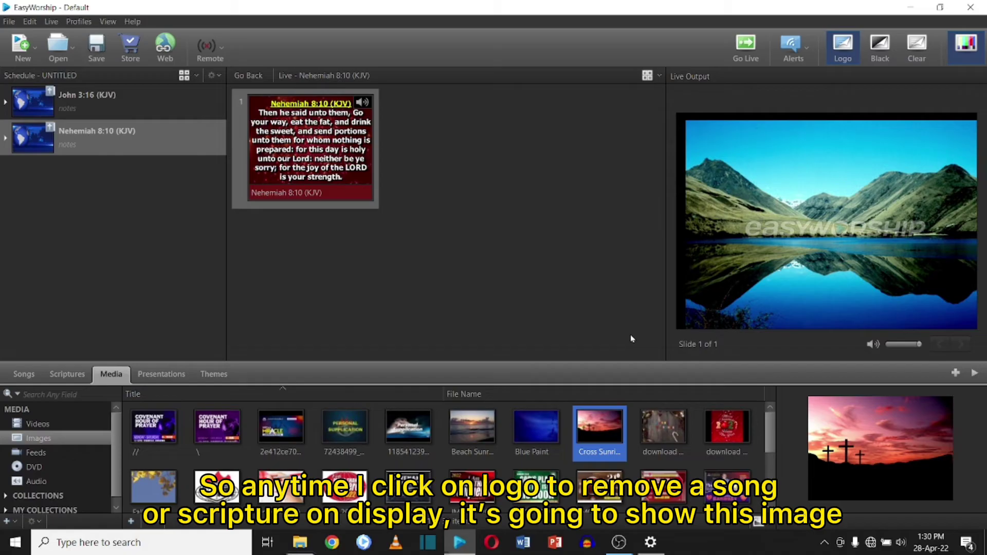
pyautogui.click(849, 50)
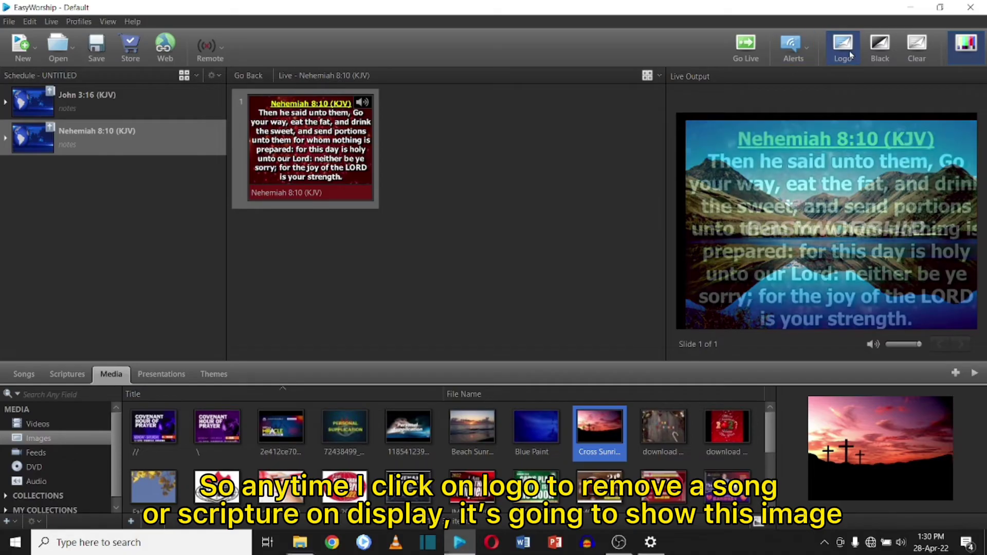
pyautogui.click(849, 50)
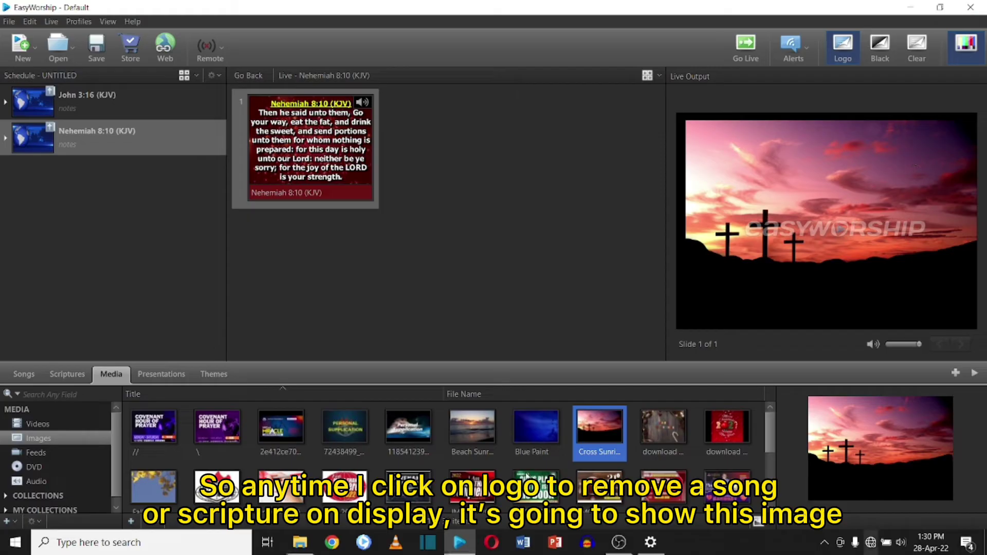
# Step: Black out the live output and bring the Nehemiah 8:10 slide back, toggling the live display off and on
pyautogui.click(882, 58)
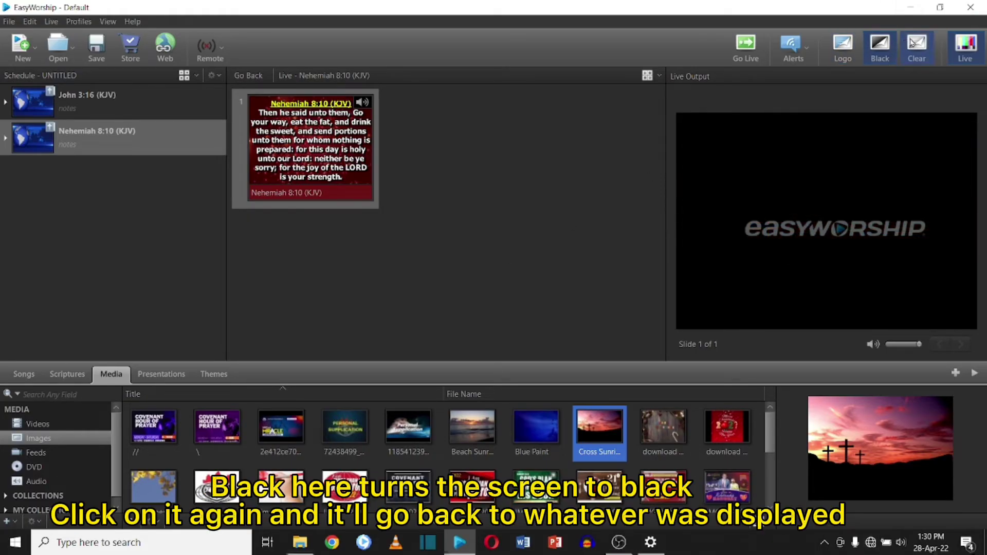
pyautogui.click(884, 45)
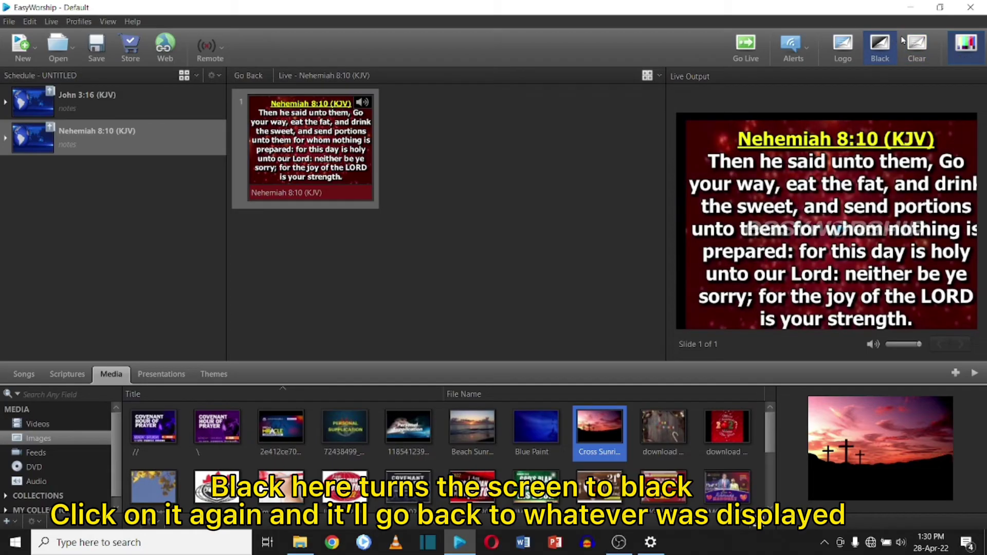
pyautogui.click(967, 50)
pyautogui.click(968, 52)
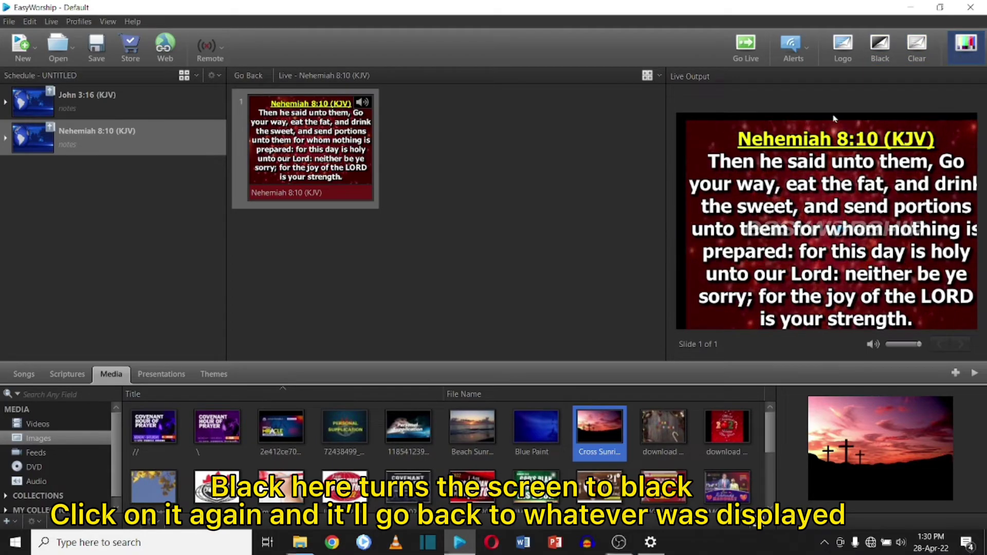
# Step: Open the program options and review the live output's song, scripture and presentation font and layout settings
pyautogui.click(22, 375)
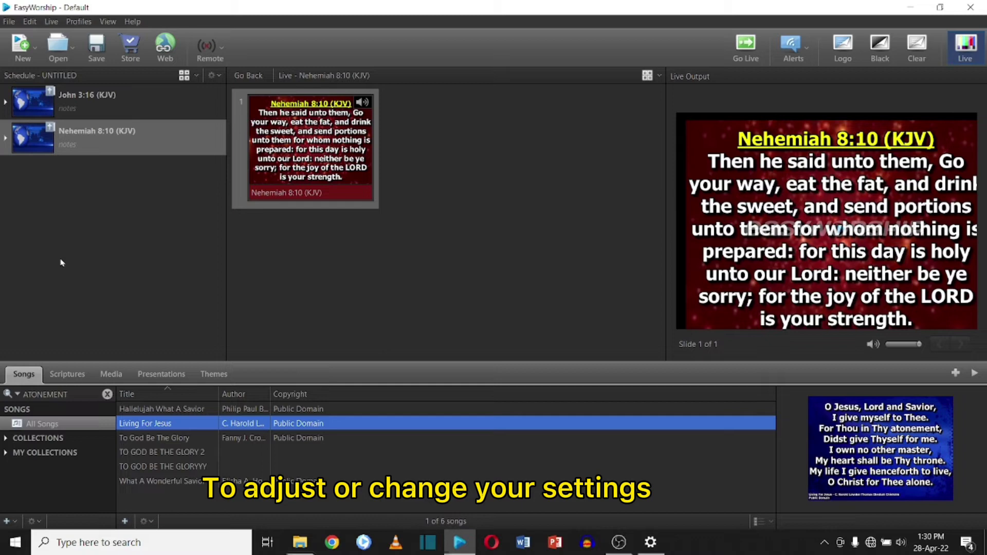
pyautogui.click(11, 25)
pyautogui.moveTo(32, 20)
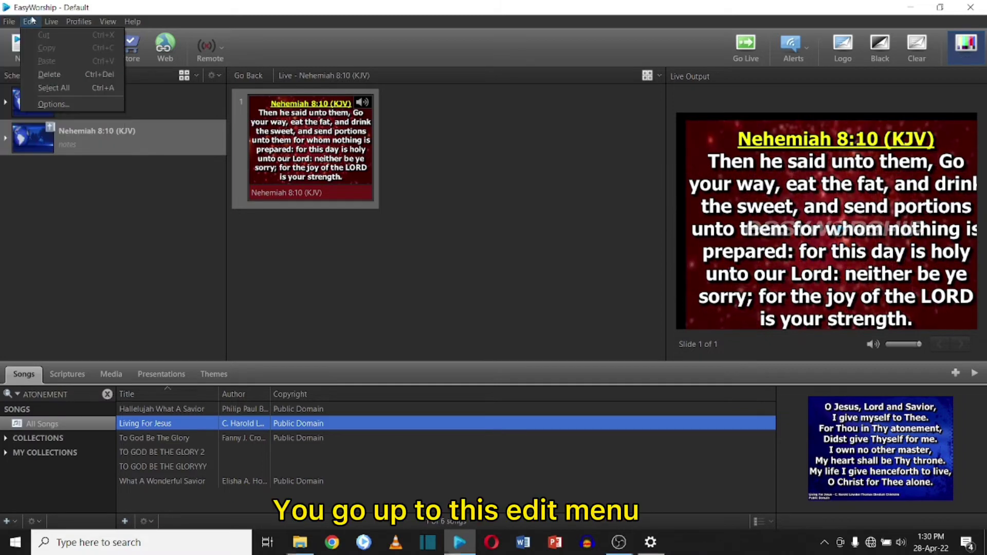
pyautogui.click(54, 105)
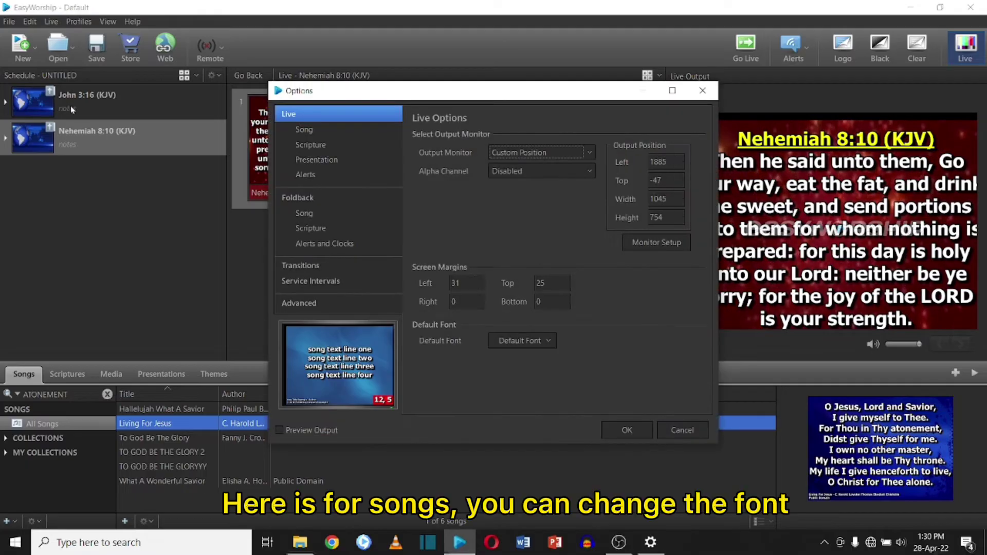
pyautogui.click(320, 133)
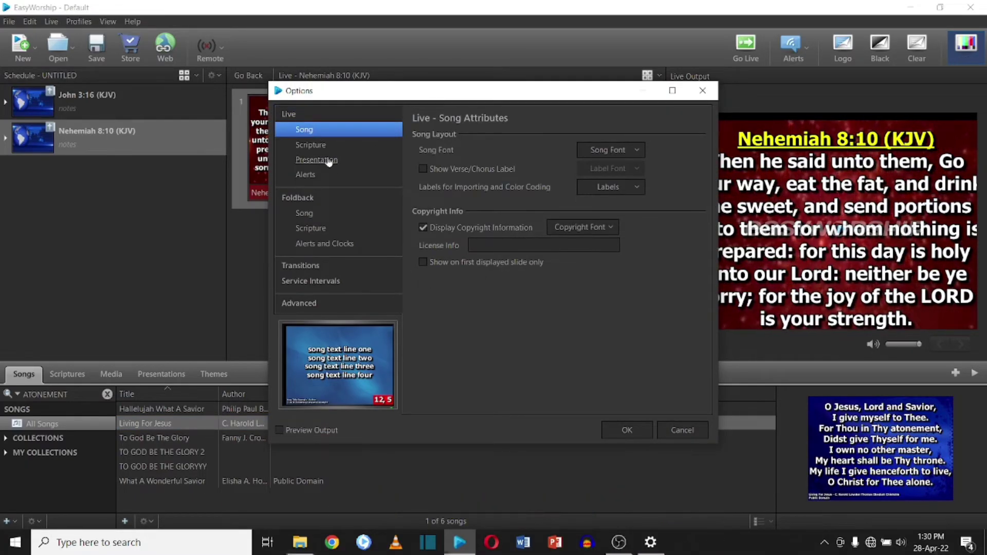
pyautogui.click(321, 146)
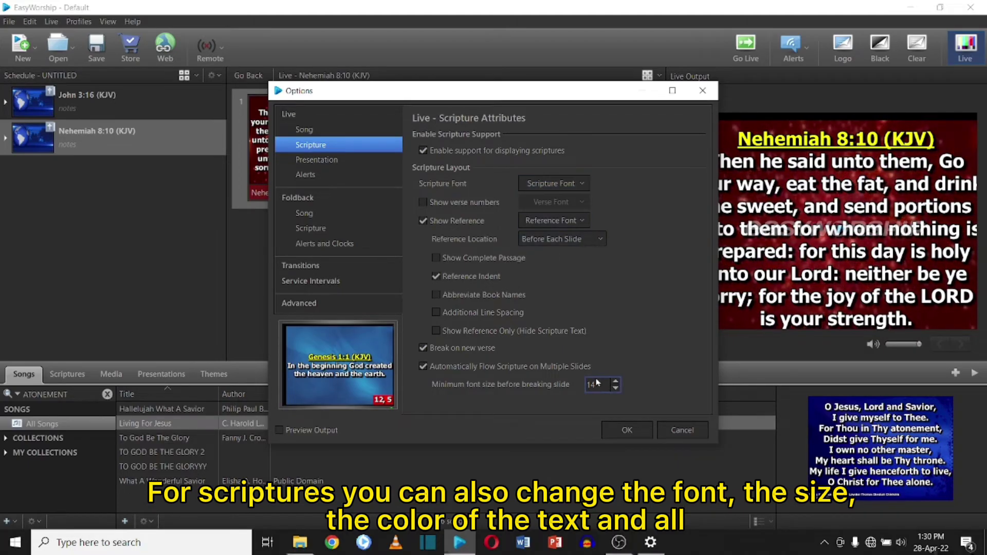
pyautogui.click(333, 164)
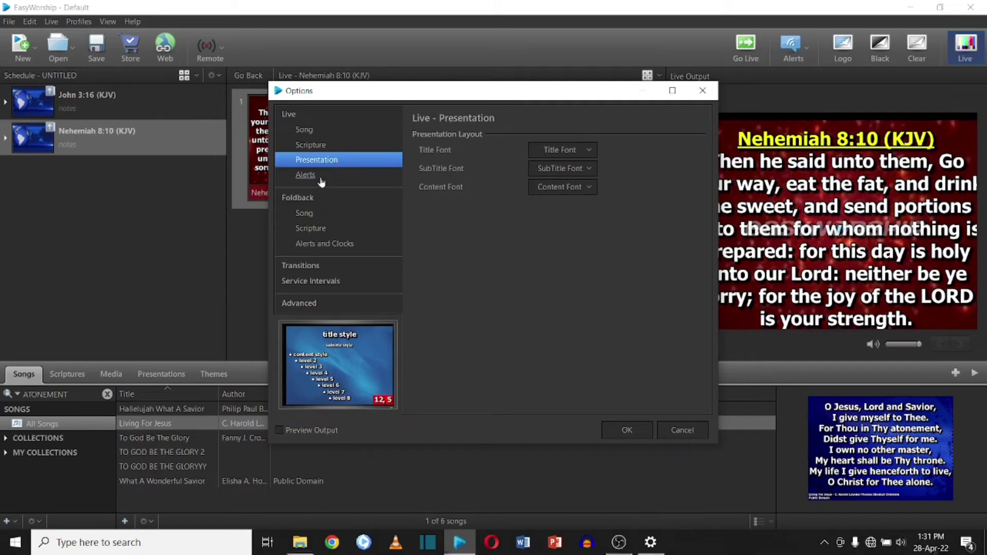
# Step: In the live alert options, try Top as the message alert's screen location, set it back to Bottom, and save the options
pyautogui.click(325, 178)
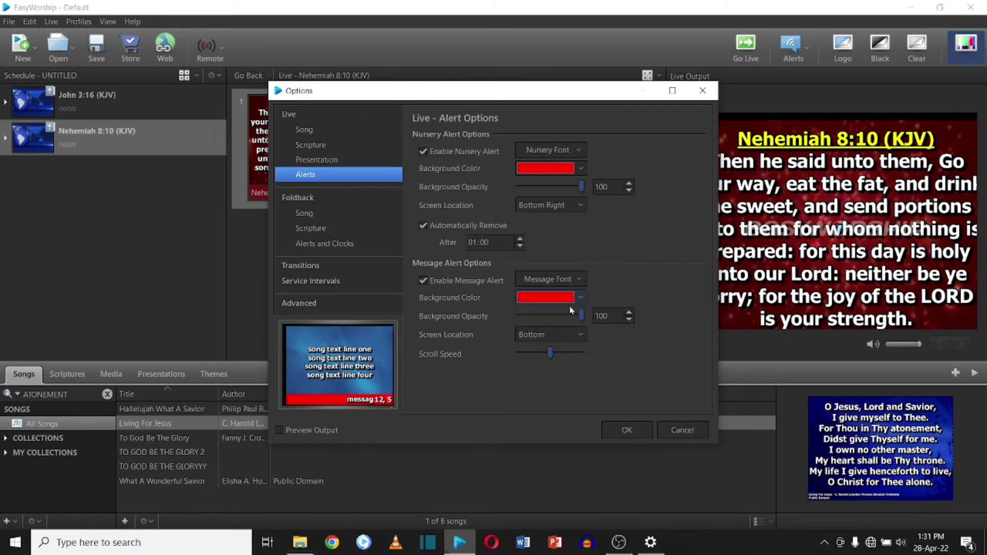
pyautogui.click(547, 298)
pyautogui.click(526, 381)
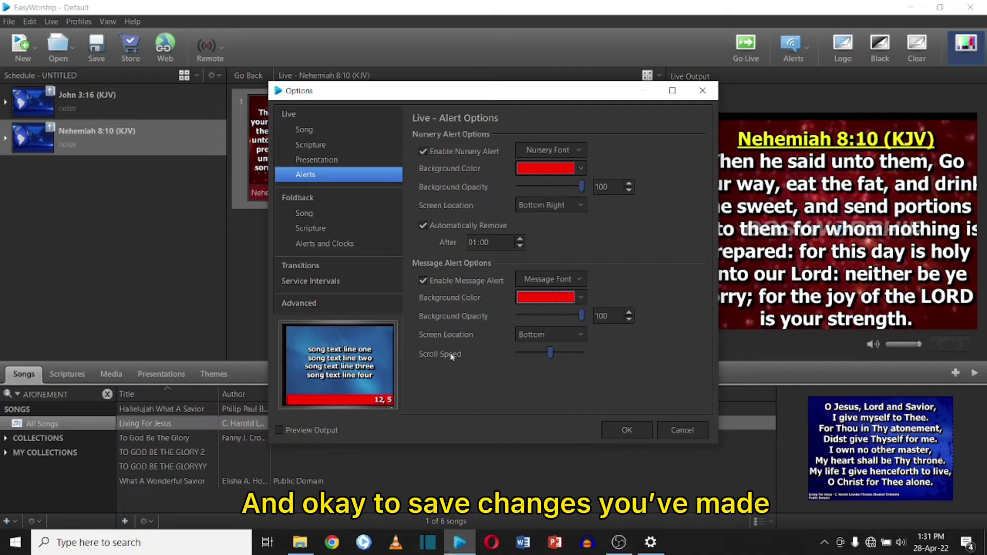
pyautogui.click(543, 336)
pyautogui.click(539, 348)
pyautogui.click(538, 337)
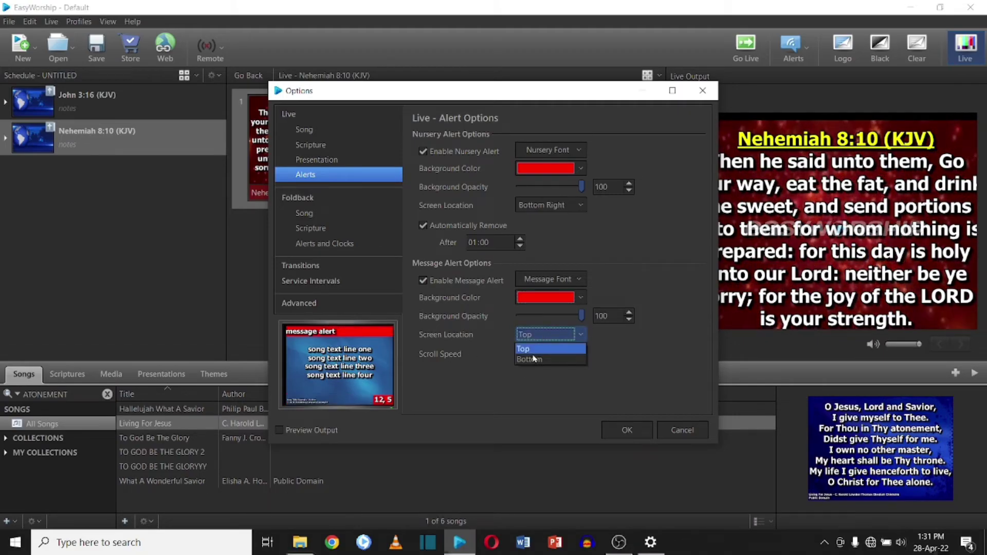
pyautogui.click(533, 359)
pyautogui.click(627, 430)
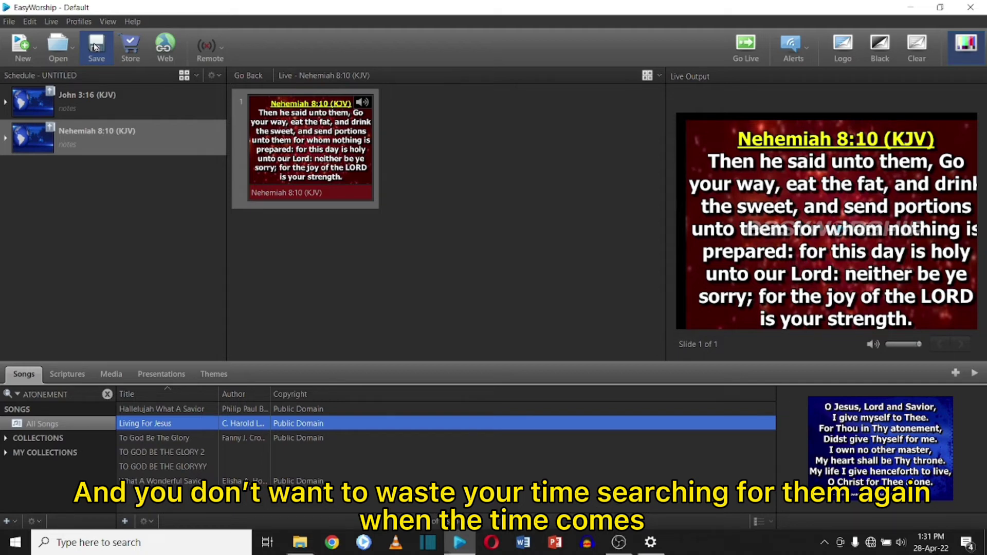
# Step: Search the KJV scriptures by keyword for "Chosen me chosen you" and display John 15:16 live
pyautogui.click(64, 374)
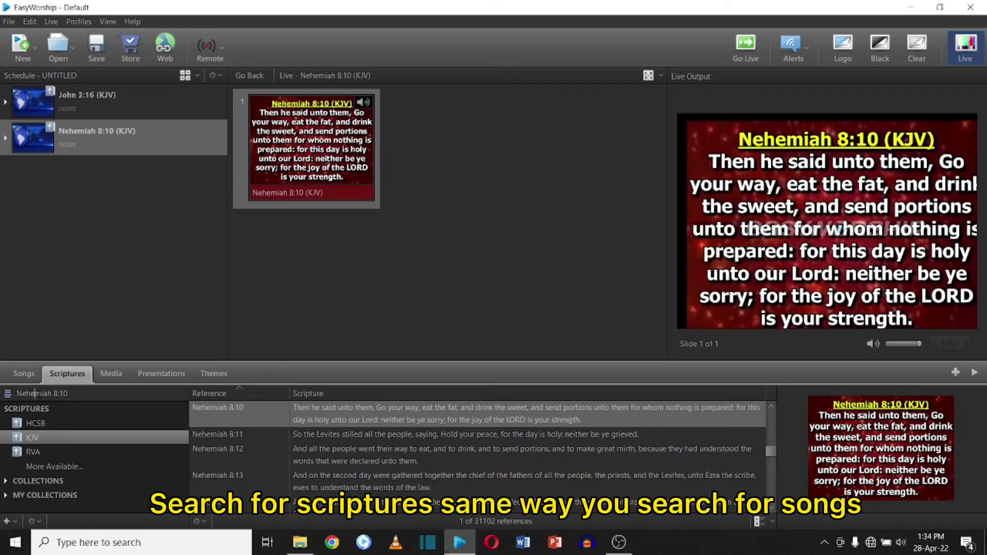
pyautogui.click(38, 394)
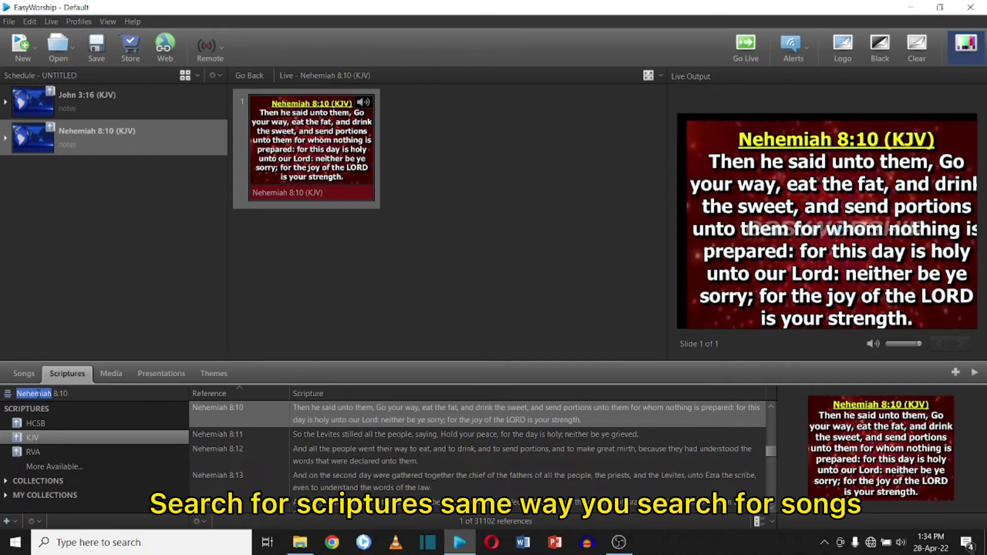
pyautogui.click(9, 394)
pyautogui.write('Cho')
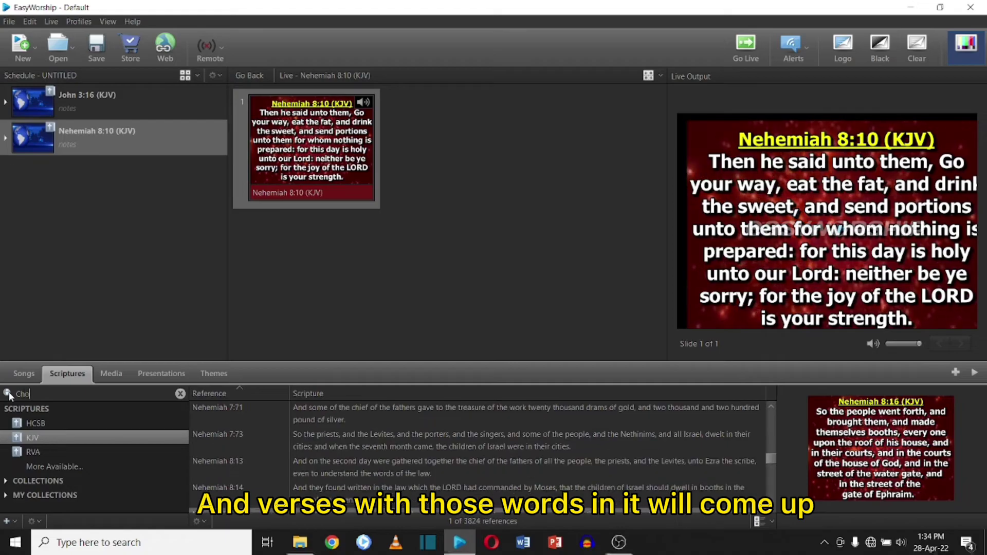
pyautogui.write('sen me c')
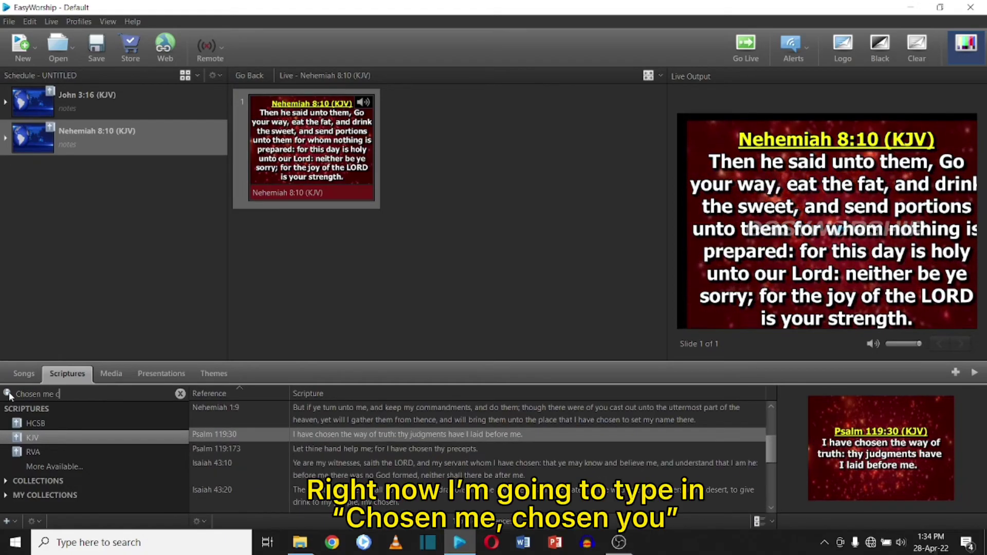
pyautogui.write('hosen you')
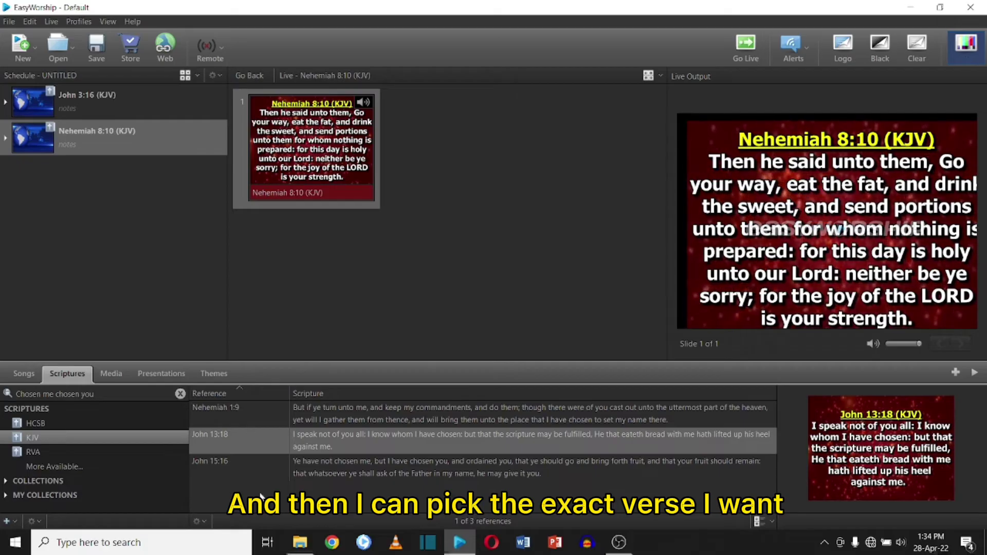
pyautogui.click(308, 469)
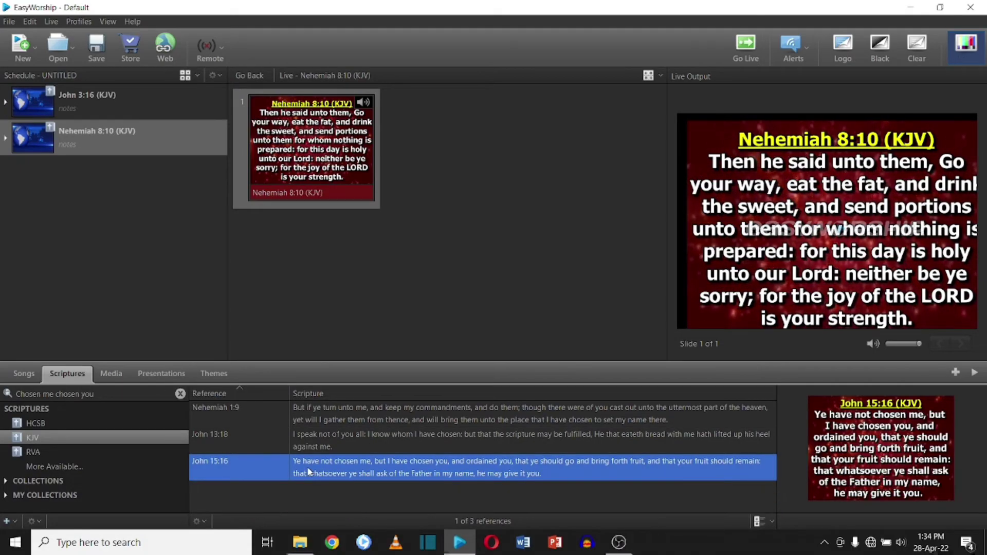
pyautogui.doubleClick(307, 467)
# Step: Search the scriptures for "good thing give thanks" and display Psalm 92:1 live
pyautogui.click(21, 394)
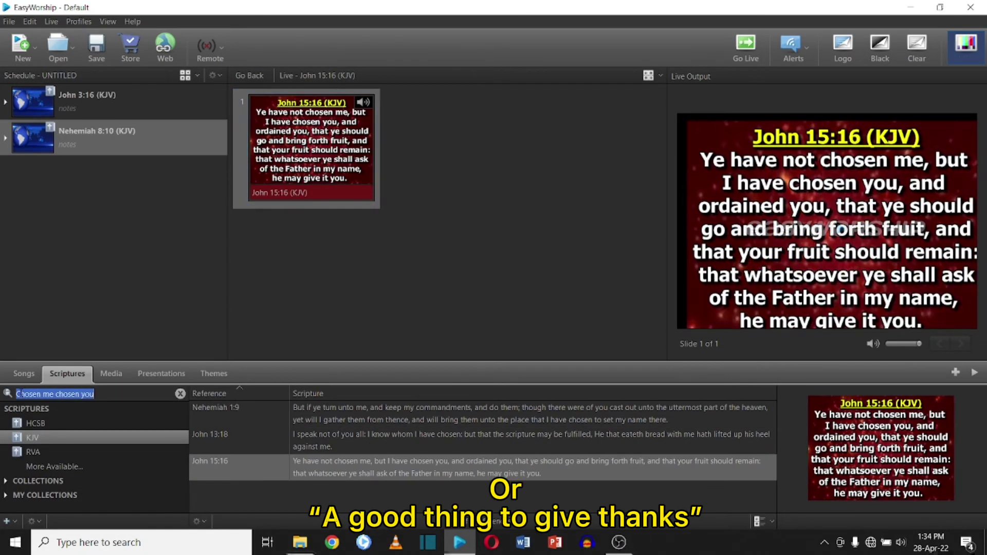
pyautogui.write('good thing give thanks')
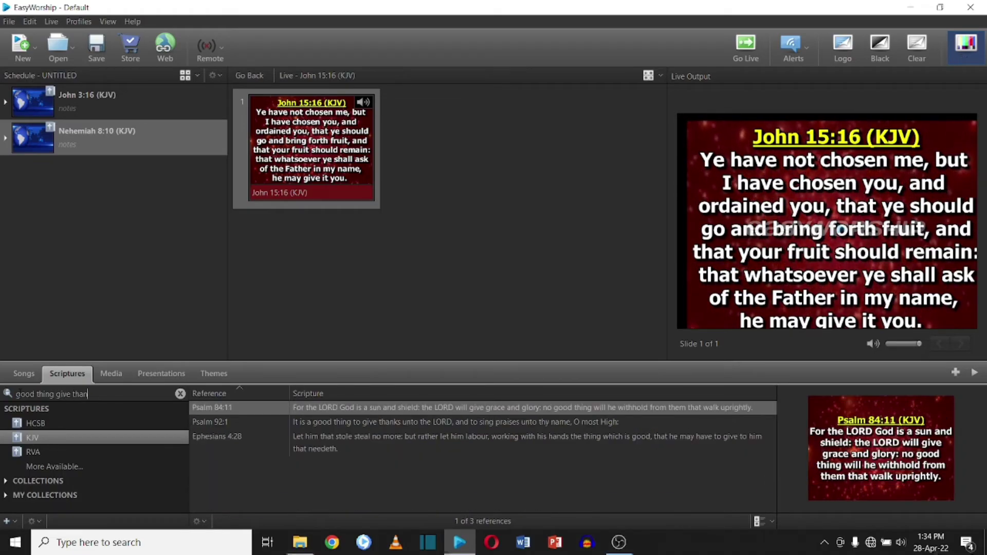
pyautogui.click(375, 408)
pyautogui.doubleClick(376, 409)
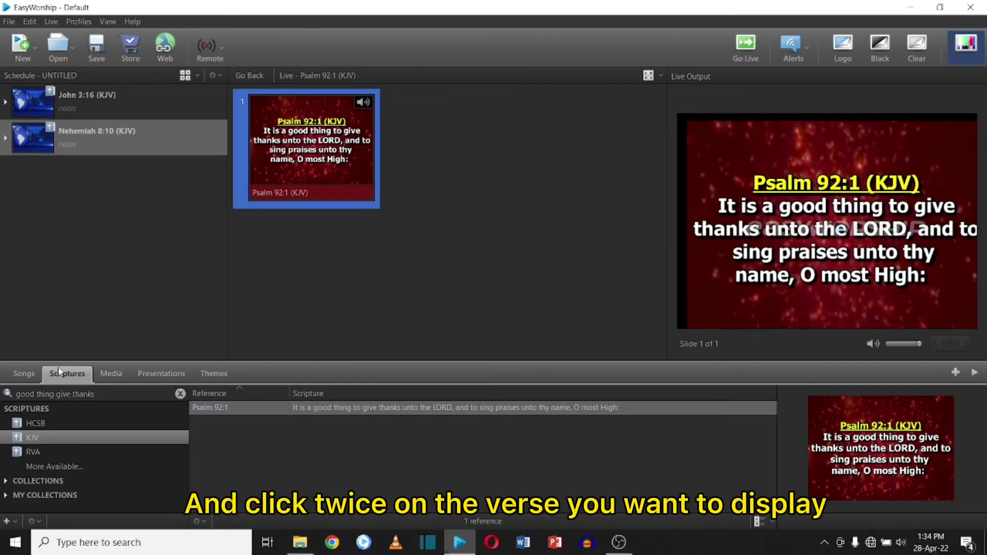
# Step: Switch the scripture search back to reference lookup and display verses following Psalm 92:1 live, ending with Psalm 93:1
pyautogui.click(9, 393)
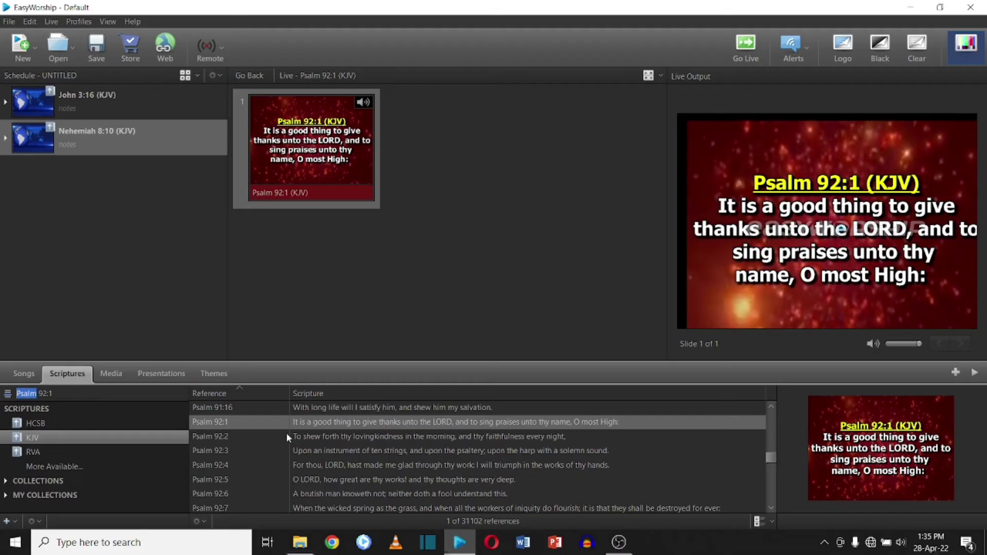
pyautogui.doubleClick(335, 438)
pyautogui.doubleClick(330, 453)
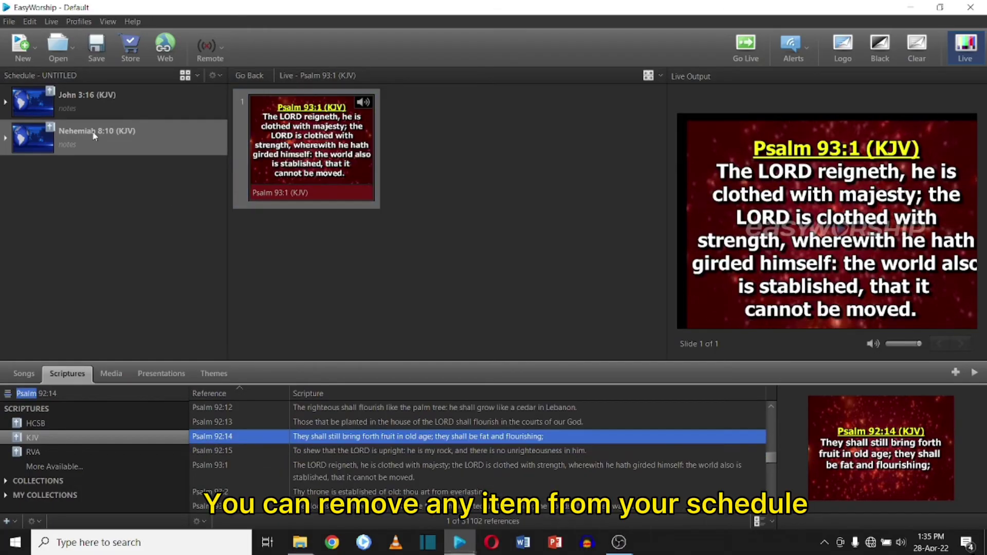
# Step: Remove the Nehemiah 8:10 and John 3:16 items from the schedule
pyautogui.rightClick(93, 133)
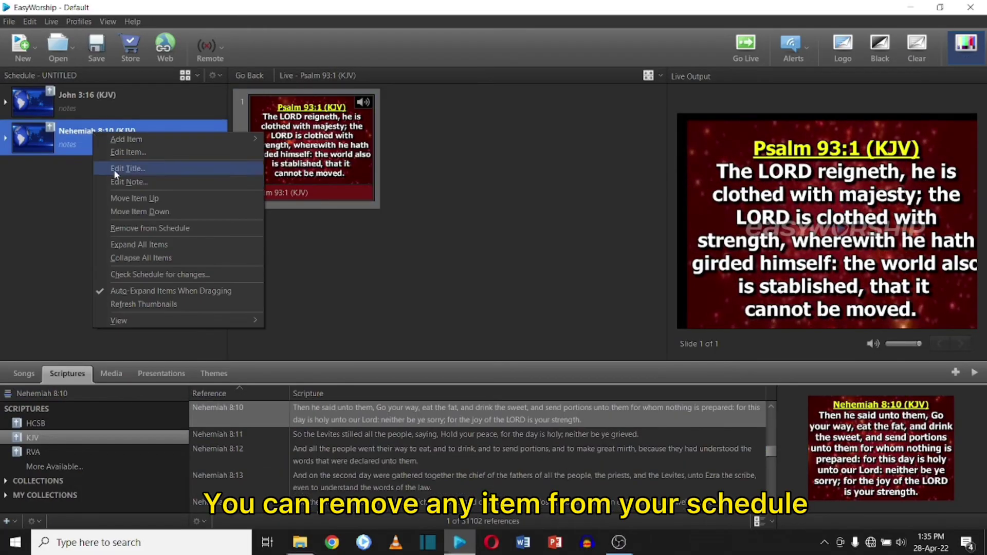
pyautogui.click(144, 228)
pyautogui.rightClick(95, 114)
pyautogui.click(150, 207)
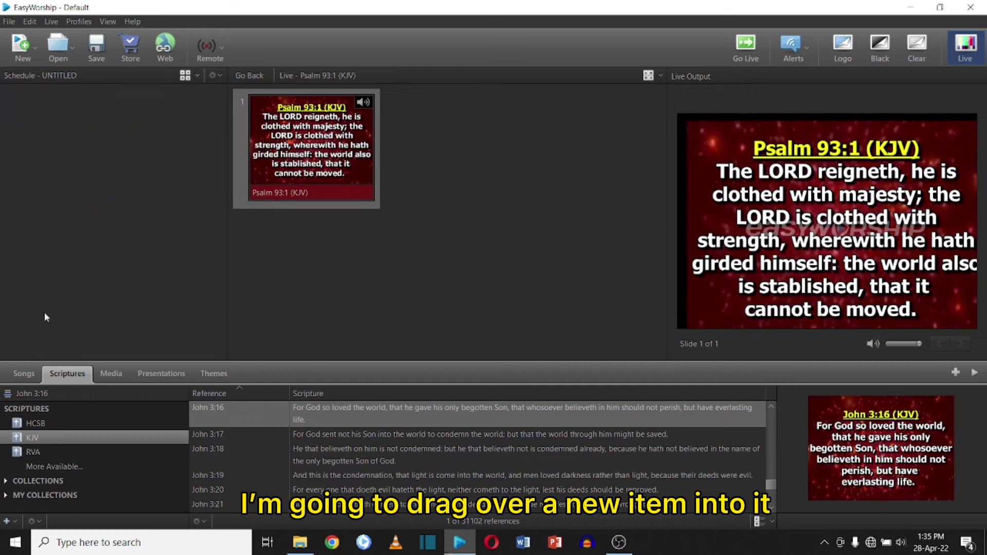
# Step: Add the song What A Wonderful Savior to the schedule and display its Verse 1 and Verse 3 slides live
pyautogui.click(23, 374)
pyautogui.moveTo(153, 471); pyautogui.dragTo(34, 103)
pyautogui.click(136, 98)
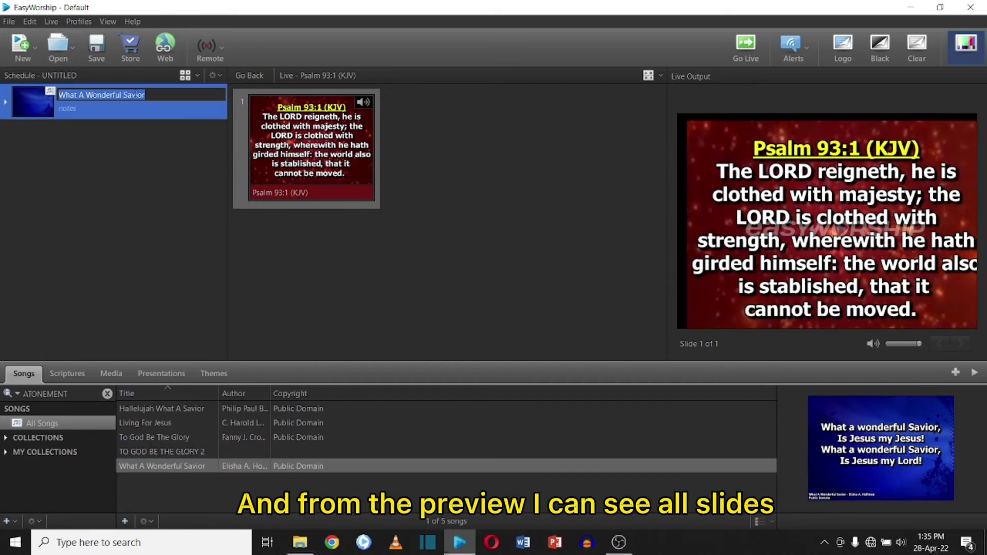
pyautogui.doubleClick(136, 100)
pyautogui.click(347, 182)
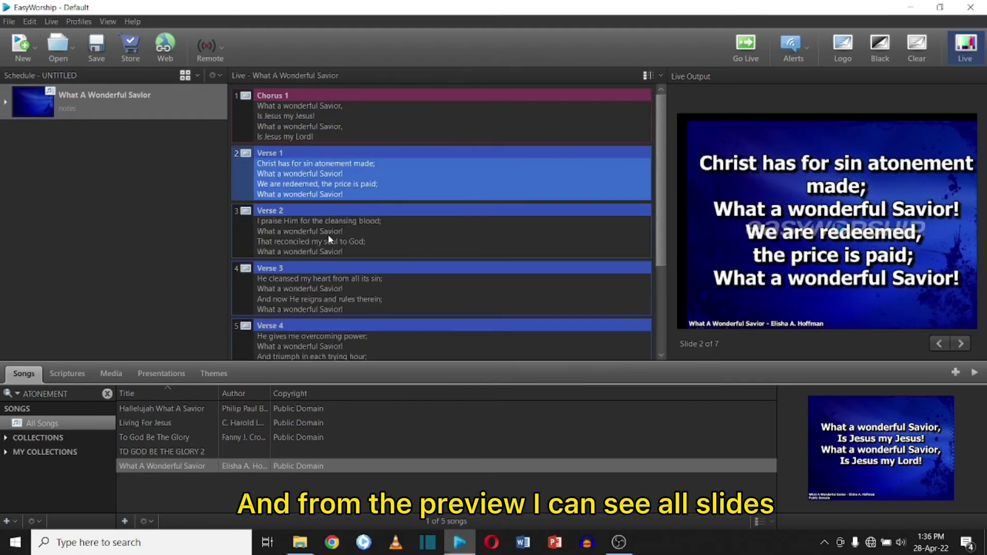
pyautogui.click(329, 288)
# Step: Page forward through the slides of What A Wonderful Savior in the song preview
pyautogui.moveTo(847, 505)
pyautogui.click(978, 508)
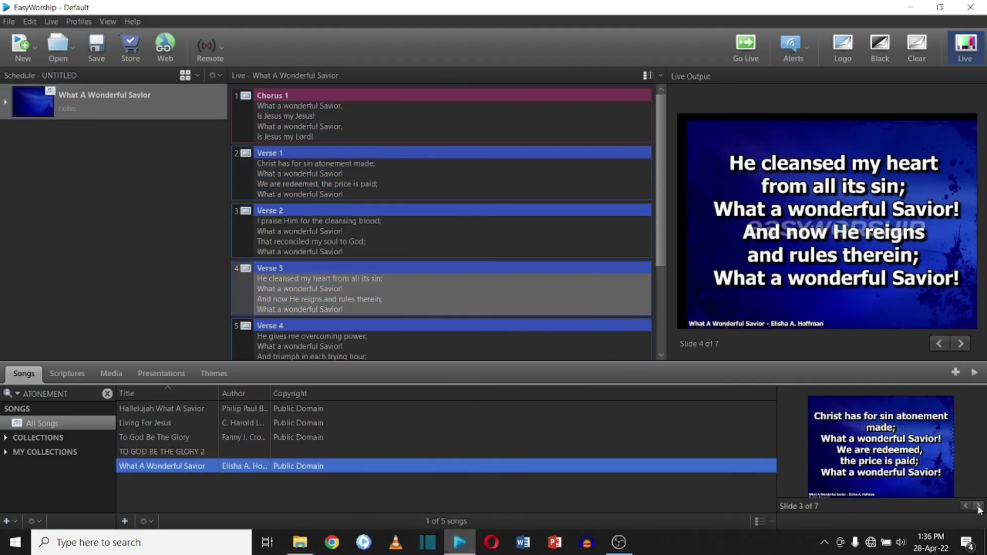
pyautogui.click(978, 508)
pyautogui.click(978, 508)
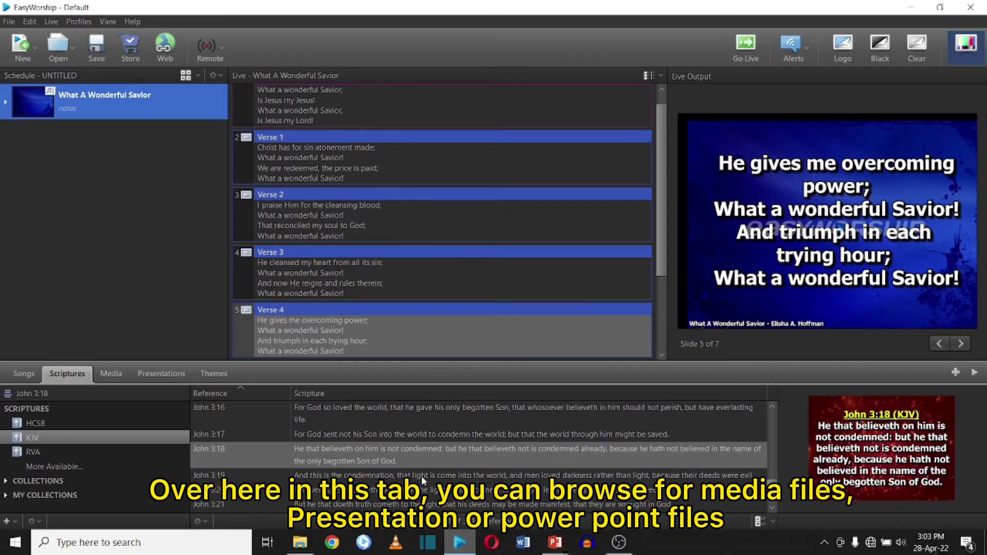
# Step: Add the media file iStock-182473029 from the Pictures folder to the schedule and display it live
pyautogui.click(218, 75)
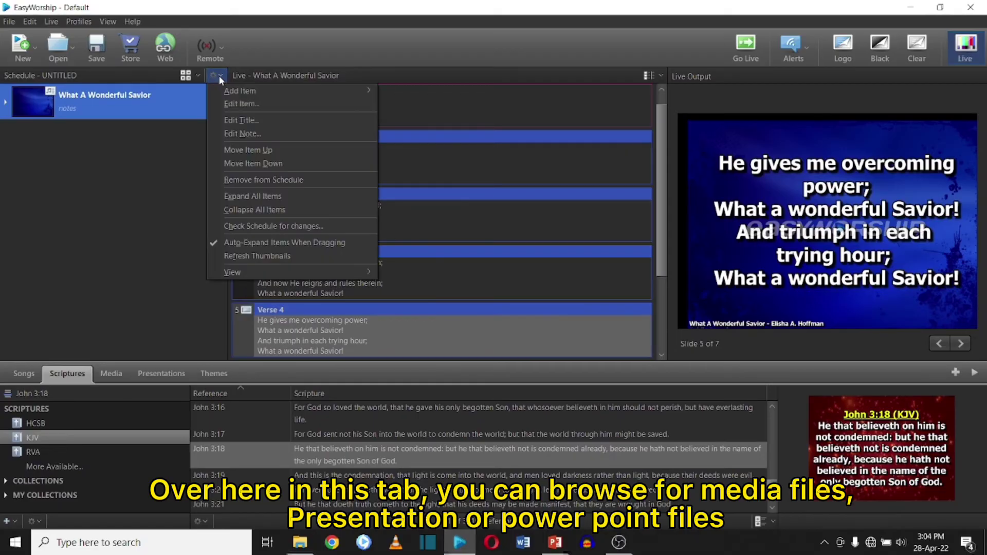
pyautogui.moveTo(237, 97)
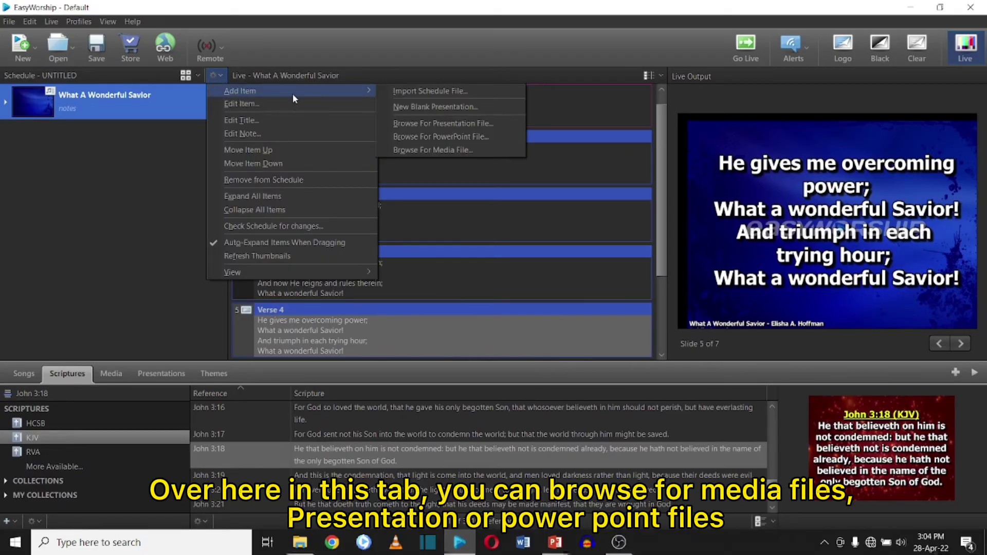
pyautogui.click(430, 152)
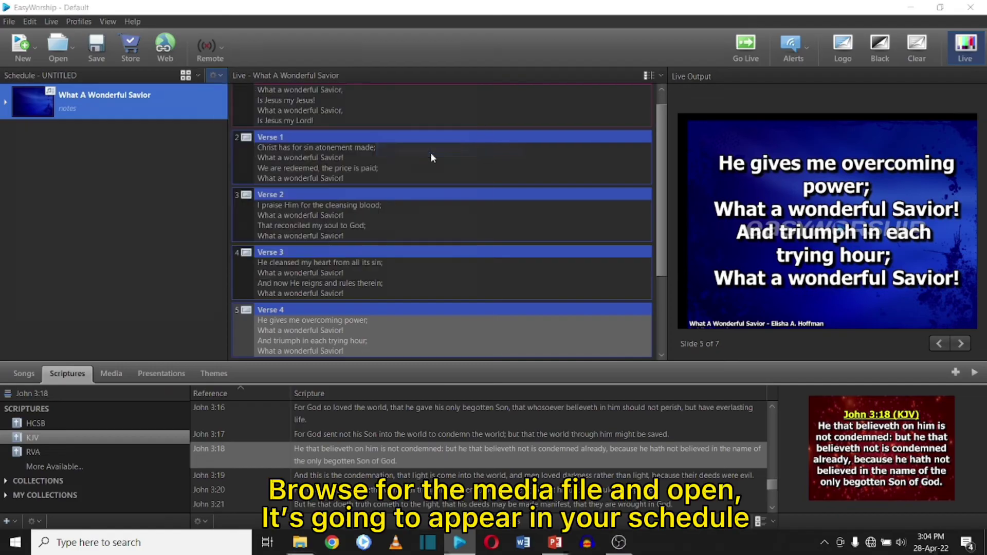
pyautogui.moveTo(299, 110); pyautogui.dragTo(296, 250)
pyautogui.click(201, 124)
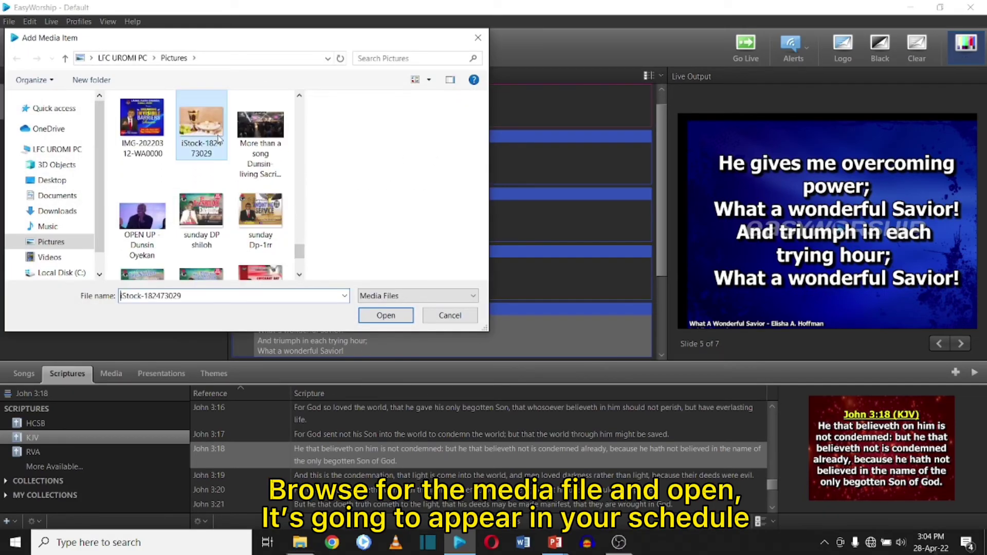
pyautogui.click(371, 314)
pyautogui.doubleClick(34, 142)
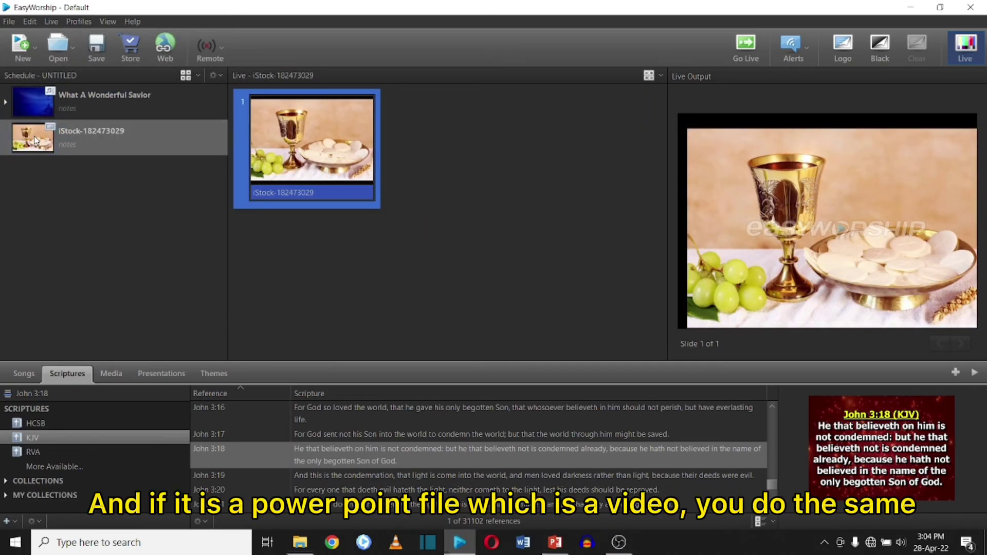
# Step: Add the PowerPoint file FA PRESENTATION from the Desktop to the schedule and send it live
pyautogui.click(215, 75)
pyautogui.moveTo(372, 90)
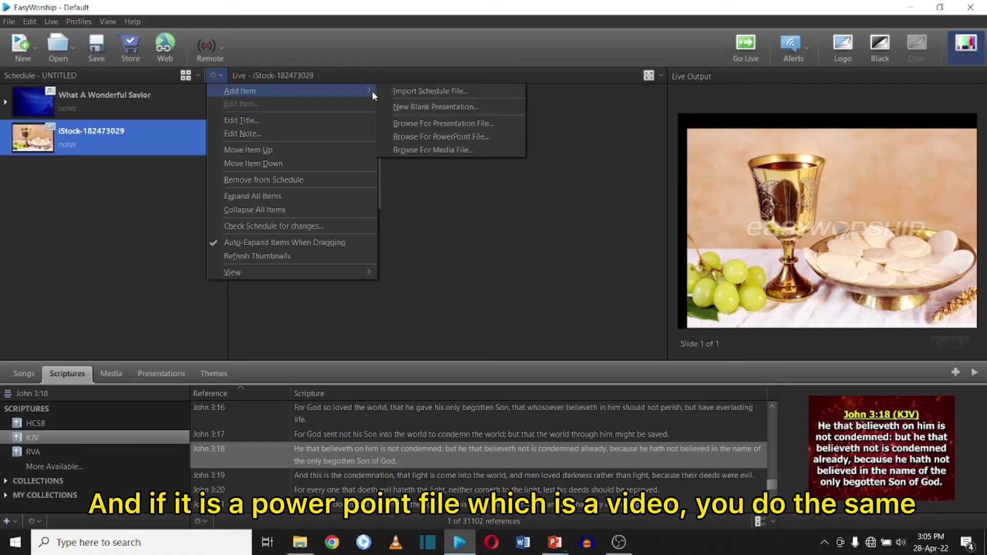
pyautogui.click(432, 137)
pyautogui.click(80, 182)
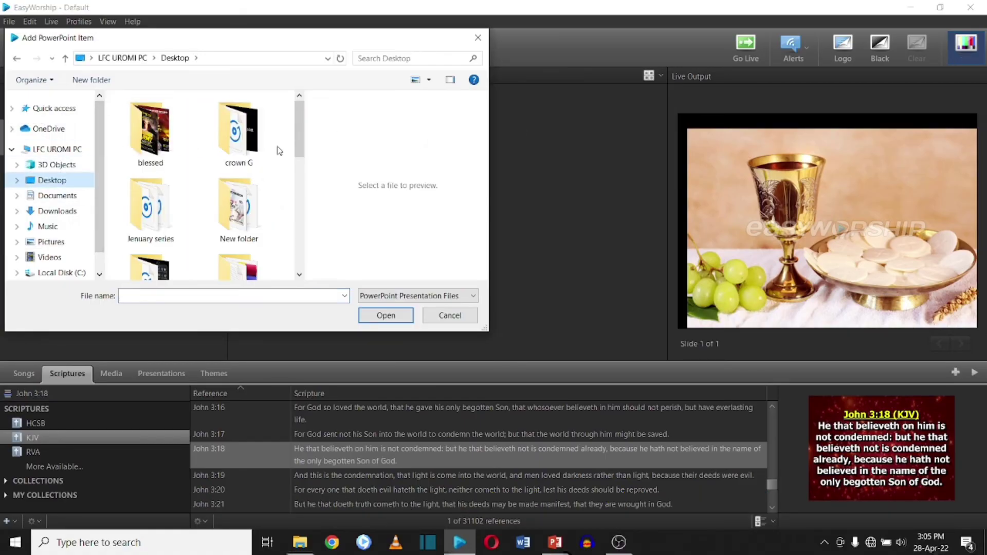
pyautogui.scroll(-5, 276, 150)
pyautogui.click(240, 167)
pyautogui.click(385, 315)
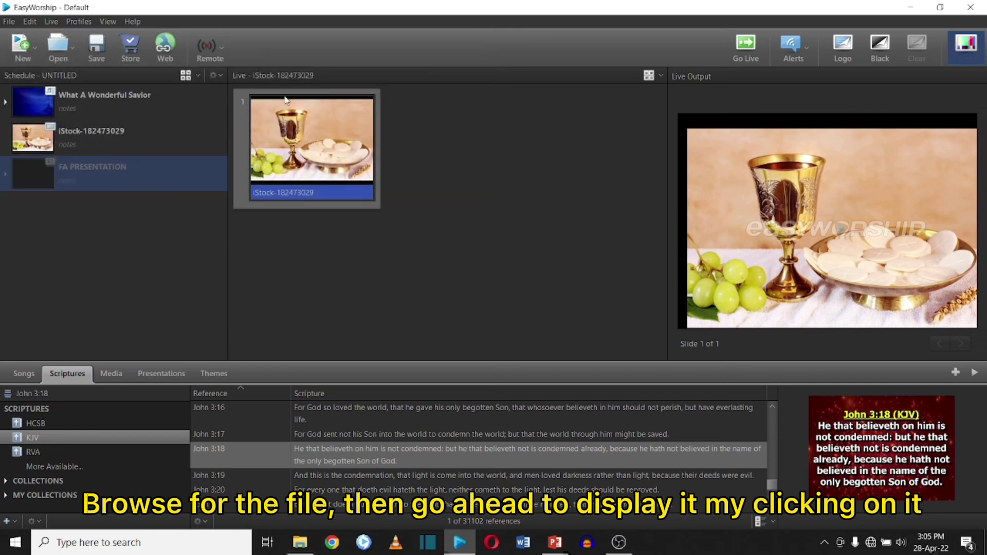
pyautogui.doubleClick(139, 166)
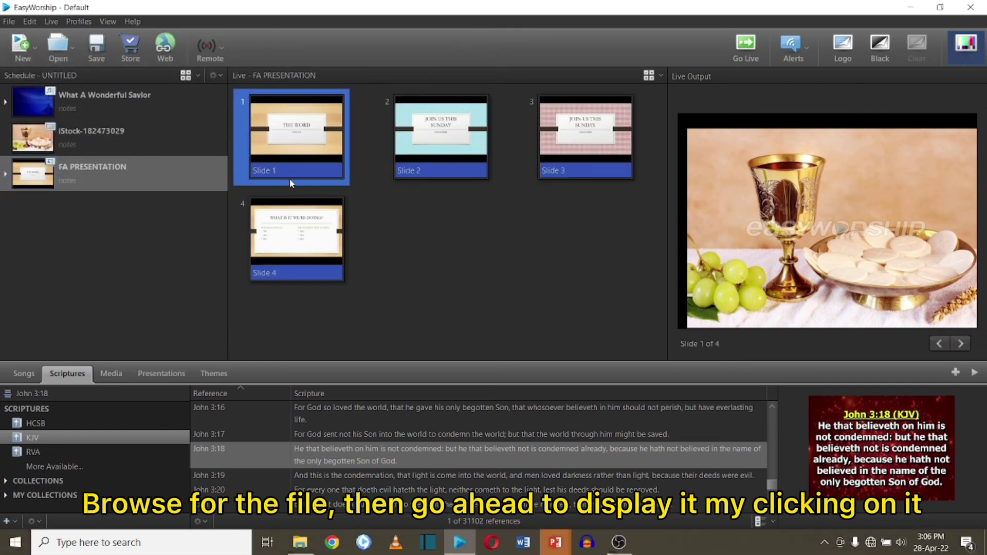
# Step: Switch the live display to What A Wonderful Savior and back to FA PRESENTATION
pyautogui.click(91, 106)
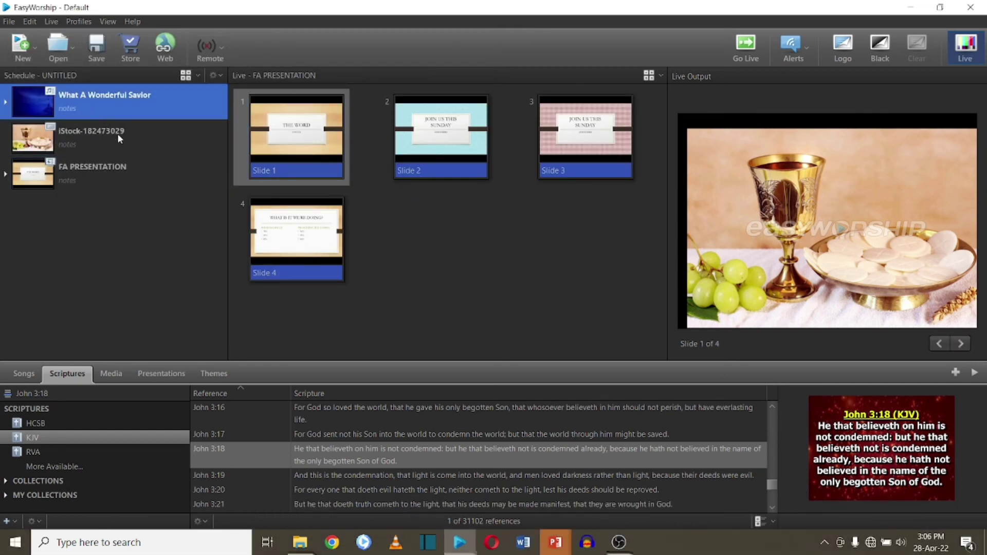
pyautogui.doubleClick(118, 108)
pyautogui.click(282, 175)
pyautogui.doubleClick(98, 176)
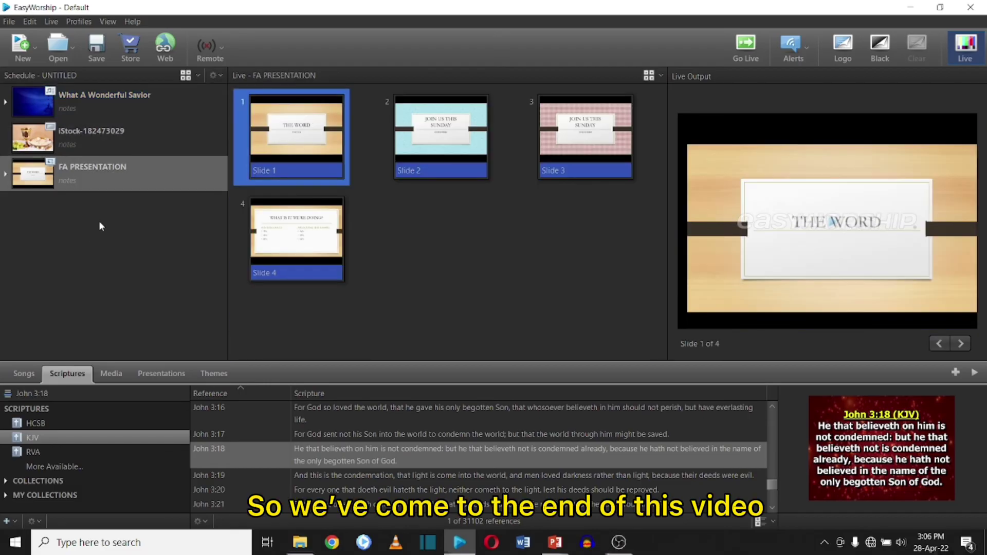
# Step: Advance the live FA PRESENTATION through slides 2, 3 and 4, go back to slide 1, and advance again
pyautogui.press('Right')
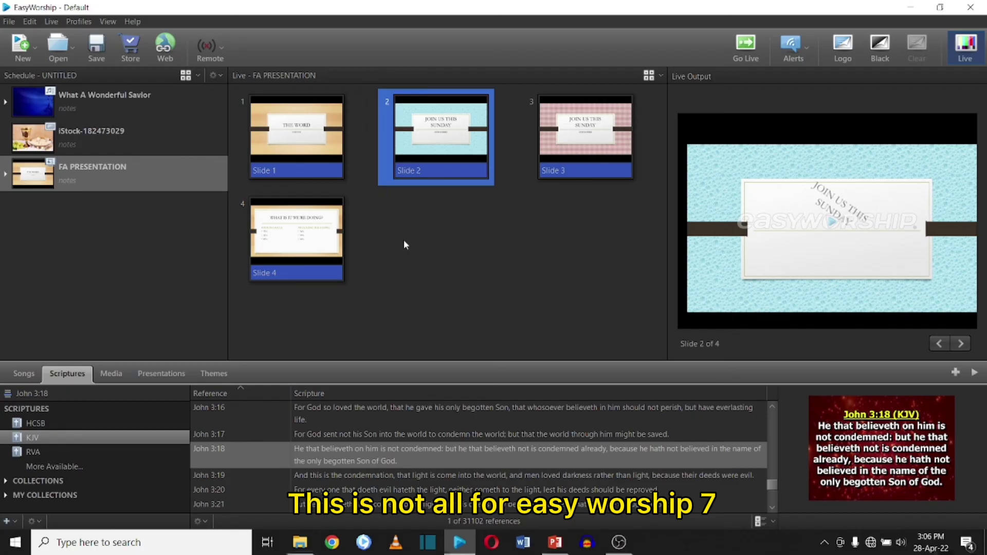
pyautogui.press('Right')
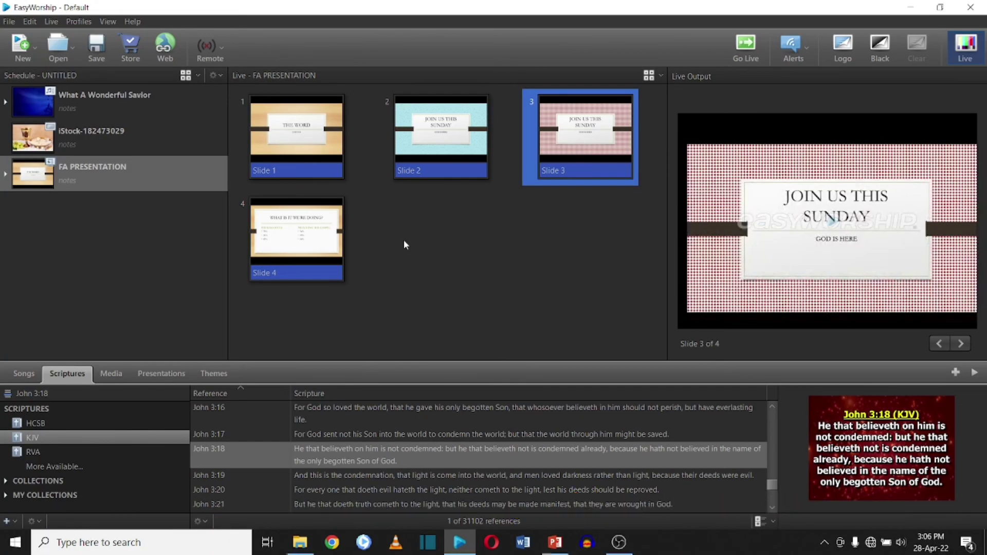
pyautogui.press('Right')
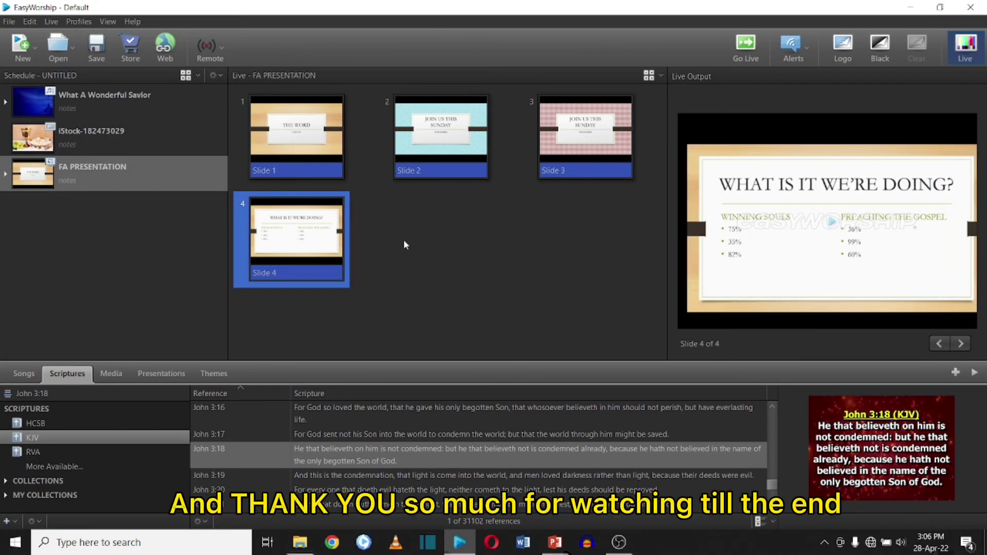
pyautogui.press('Up')
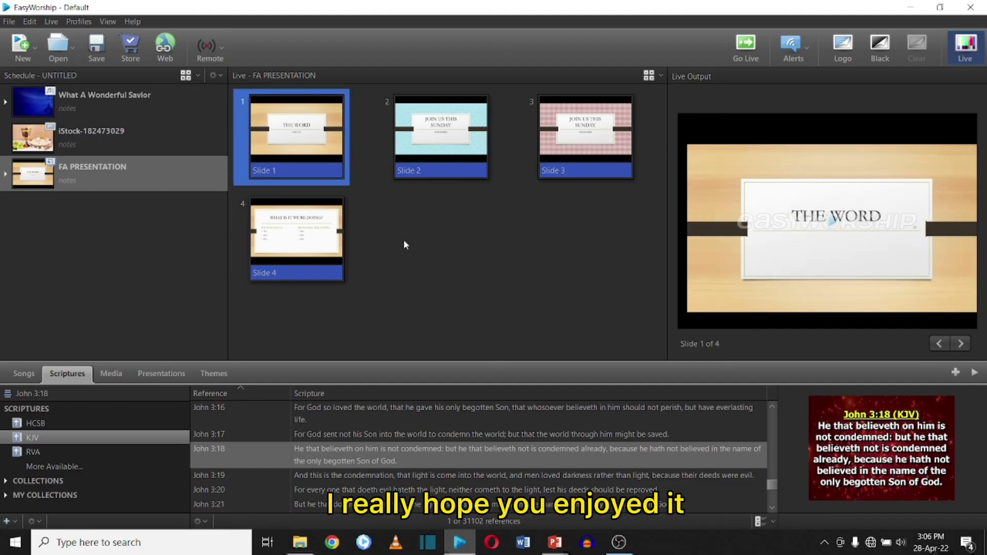
pyautogui.press('Right')
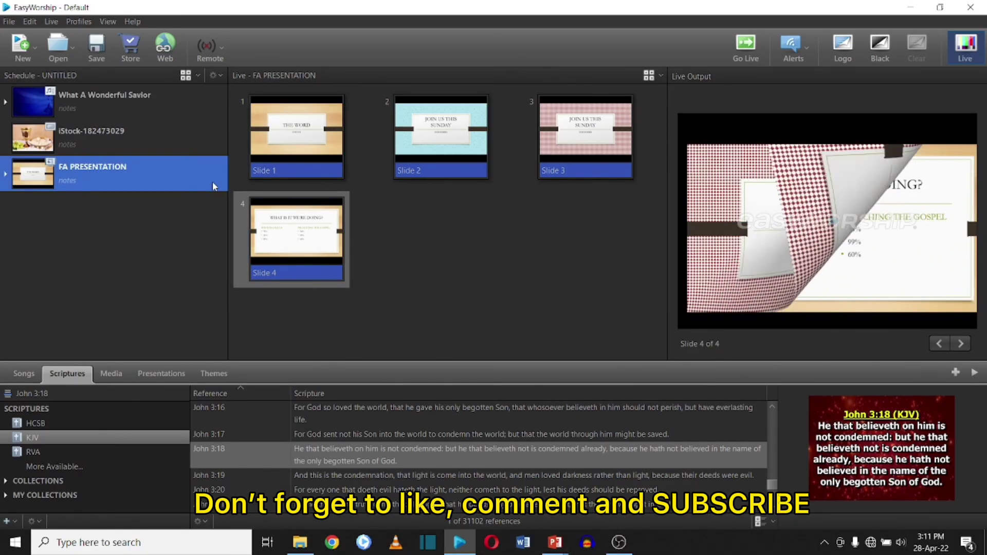
# Step: Remove FA PRESENTATION from the schedule and start removing the iStock-182473029 image
pyautogui.rightClick(211, 181)
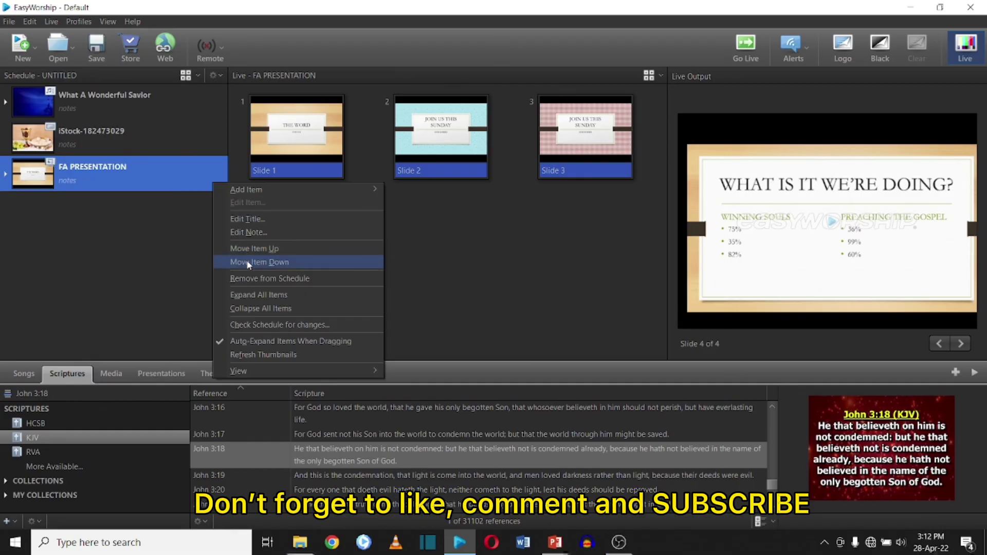
pyautogui.click(248, 278)
pyautogui.rightClick(115, 132)
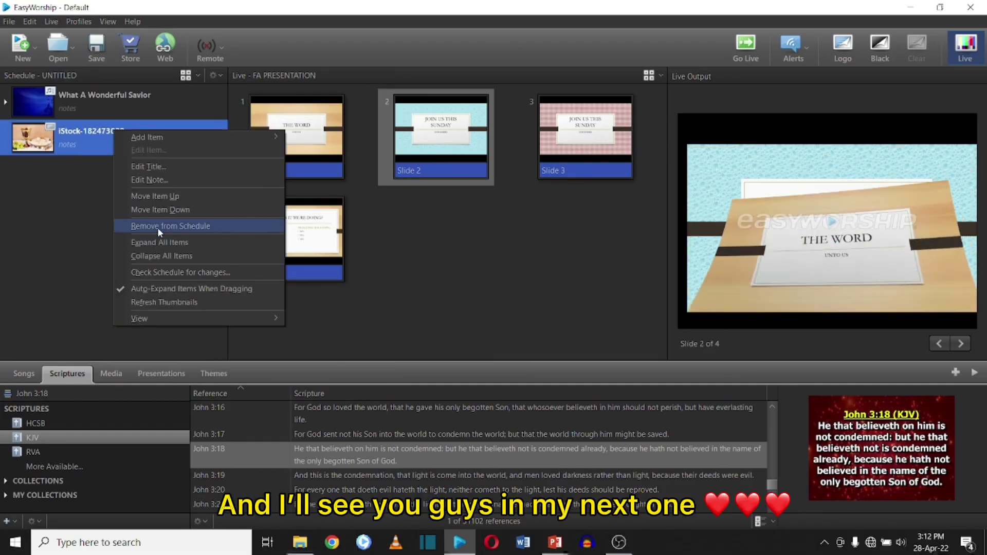